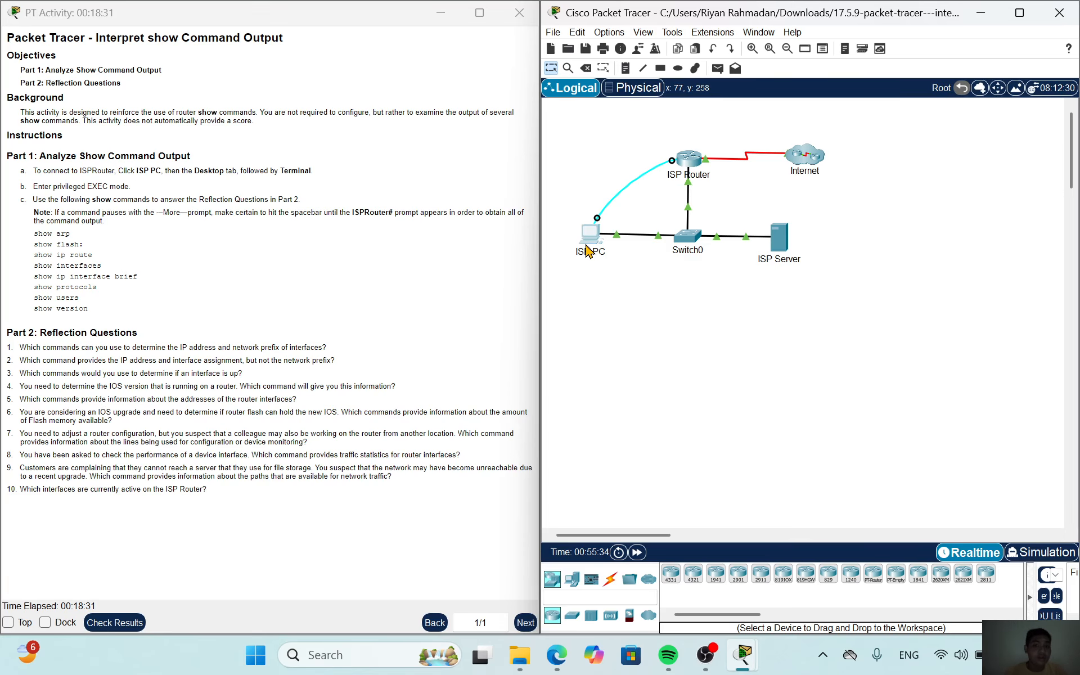
Step: Open a terminal session on ISP PC with the default port configuration and bring up the ISPRouter command prompt
click(589, 233)
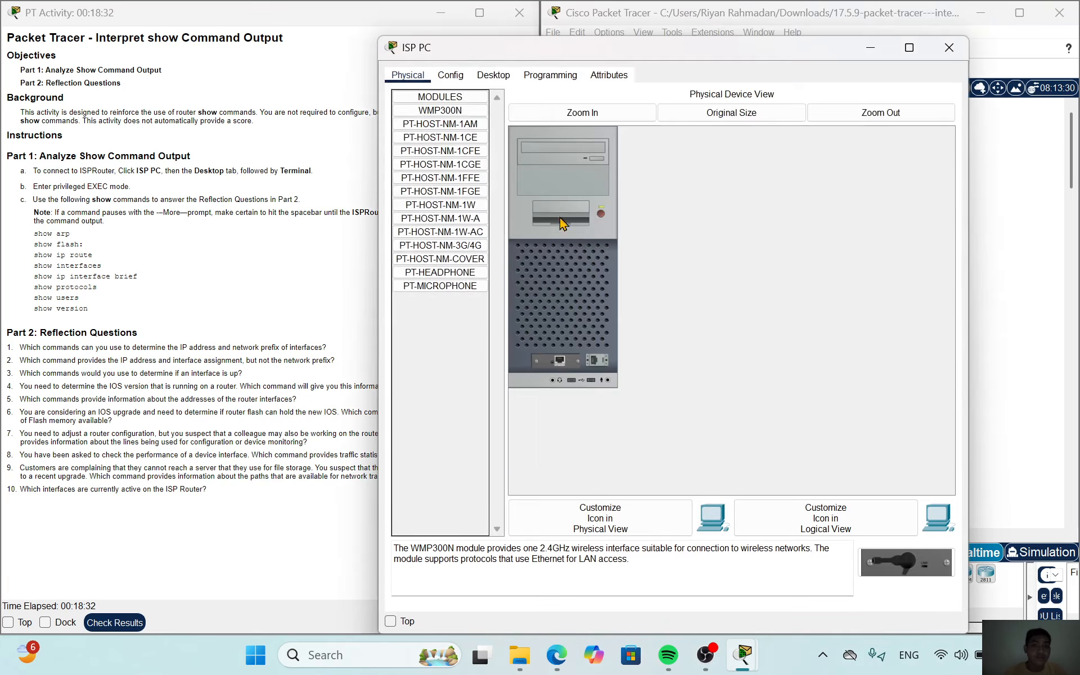
click(494, 76)
click(673, 122)
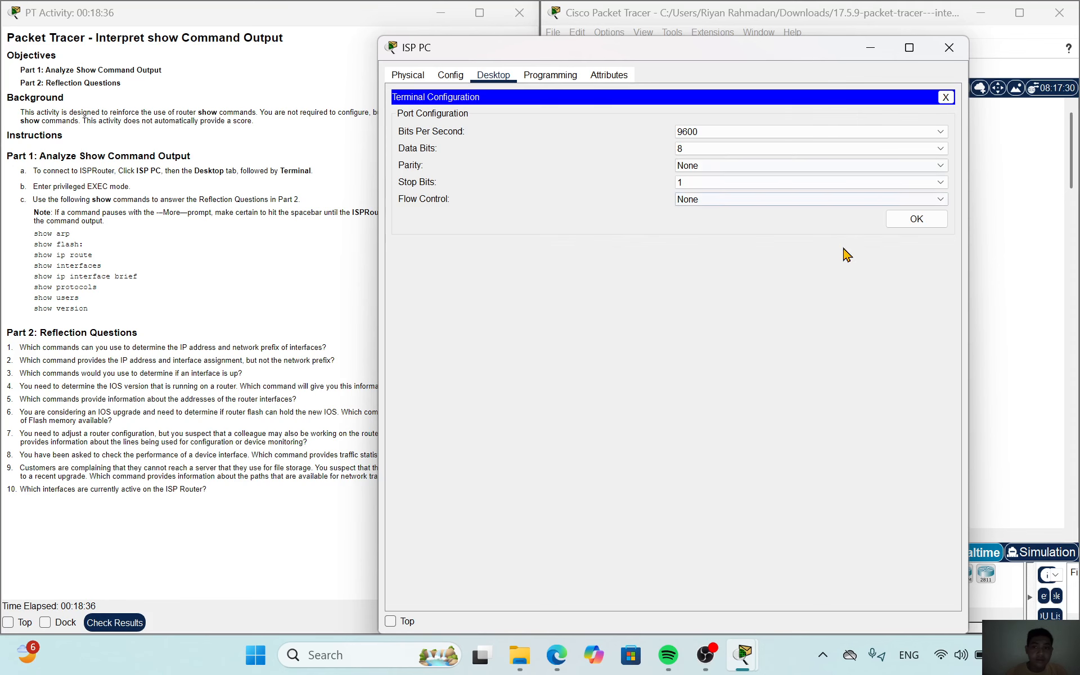
click(923, 220)
key(Return)
key(Return)
key(Return)
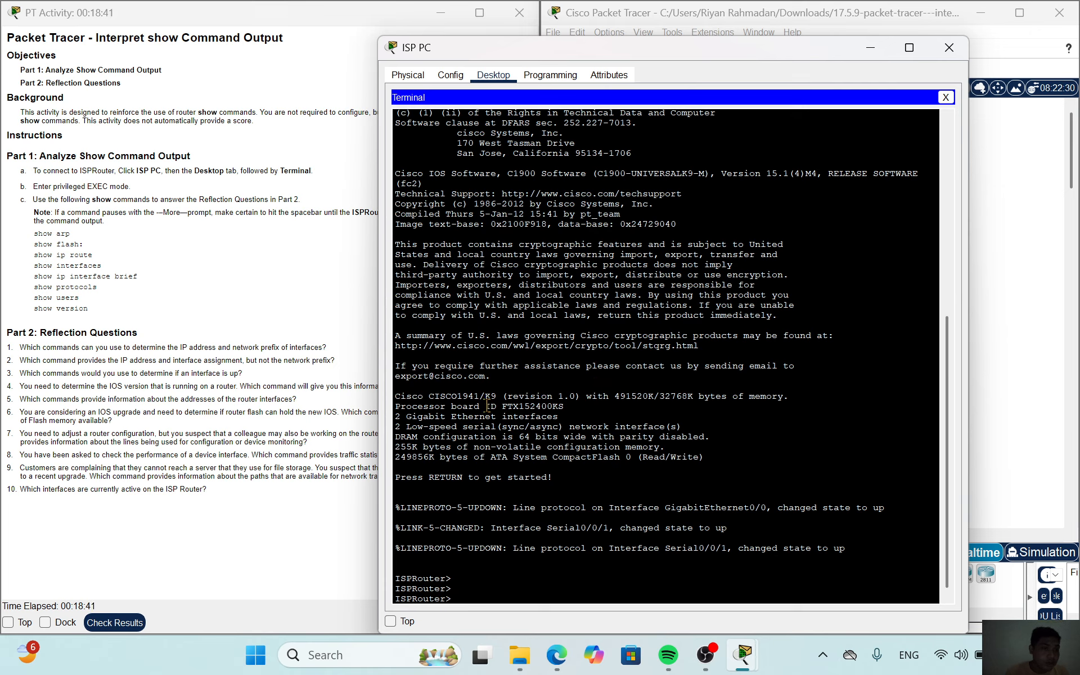
Step: Display the router's ARP table with the command show arp
text(s)
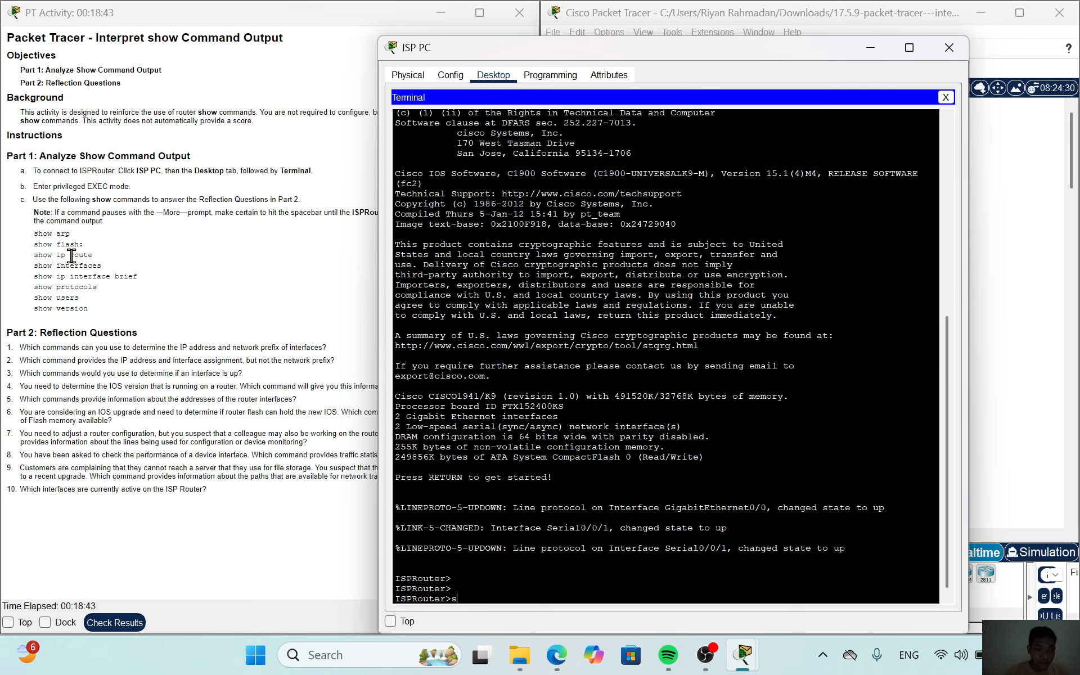
text(how arp)
key(Return)
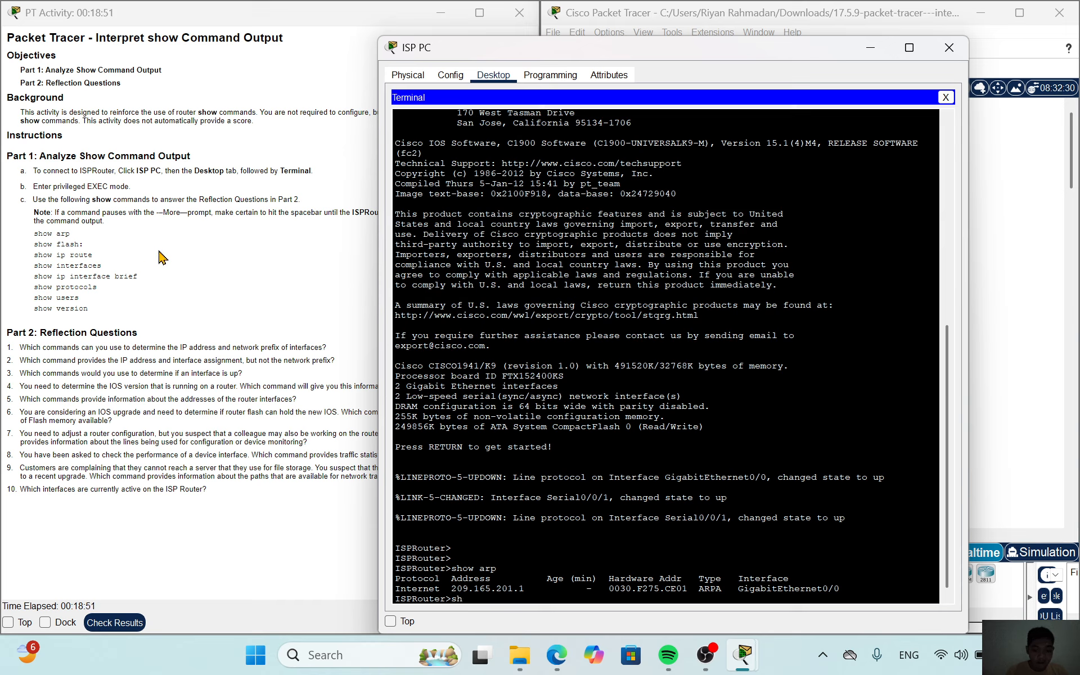
Step: List the router's flash contents with show flash, and repeat the listing using the form show flash: with the colon
text(show flash)
key(Return)
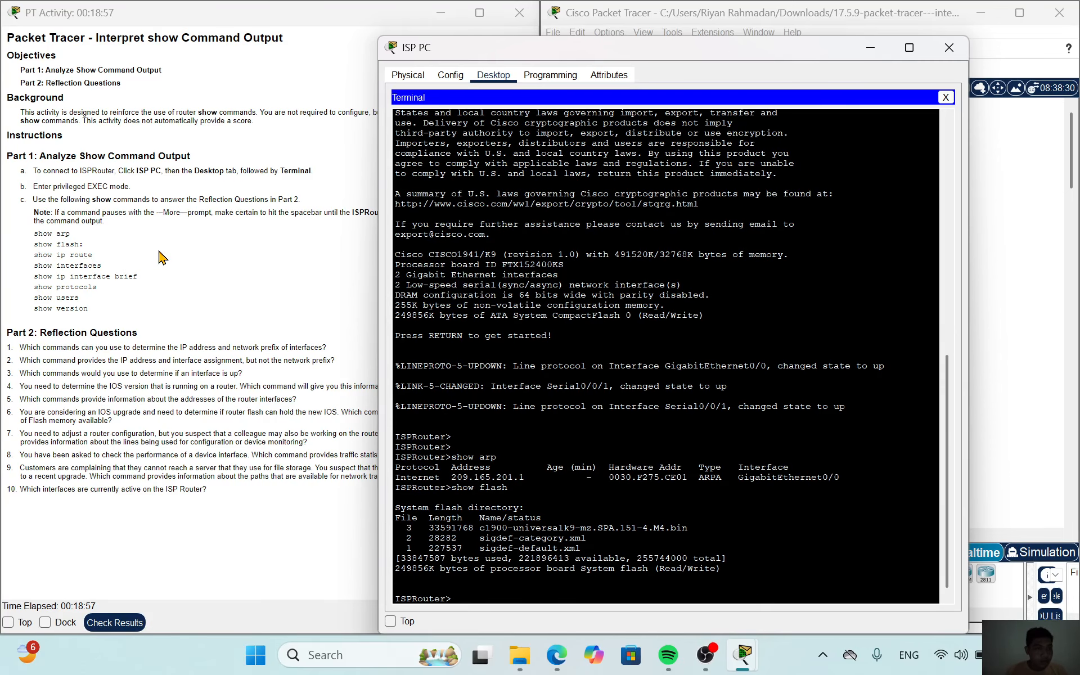
key(Up)
text(:)
key(Return)
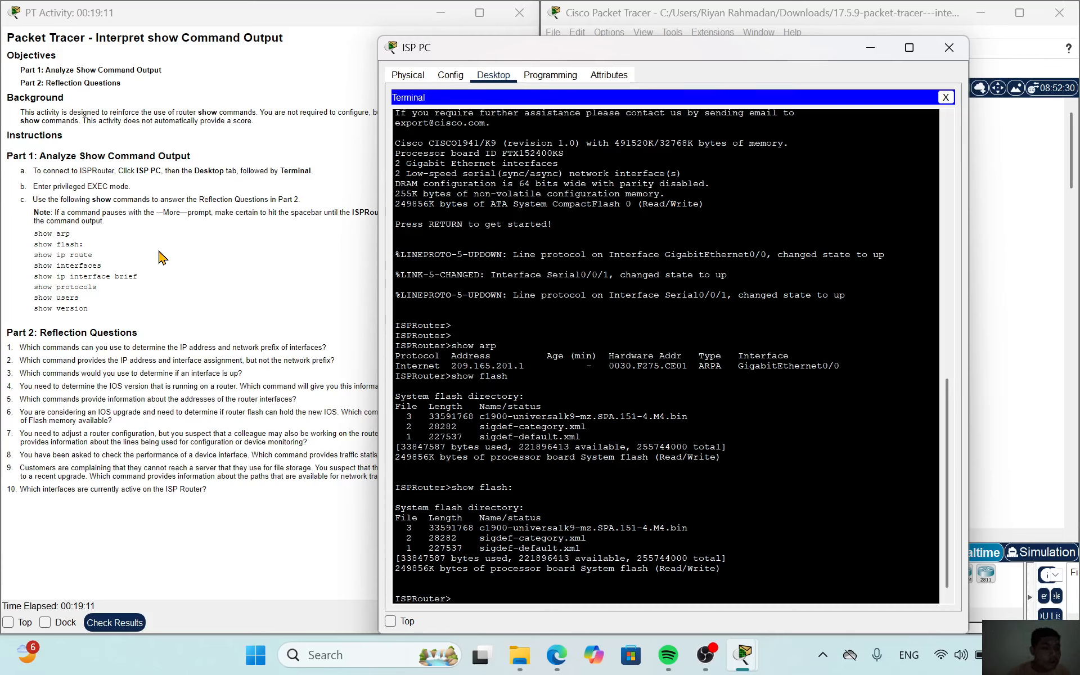
Step: Display the routing table with show ip route and the detailed interface information with show interface
text(show ip r)
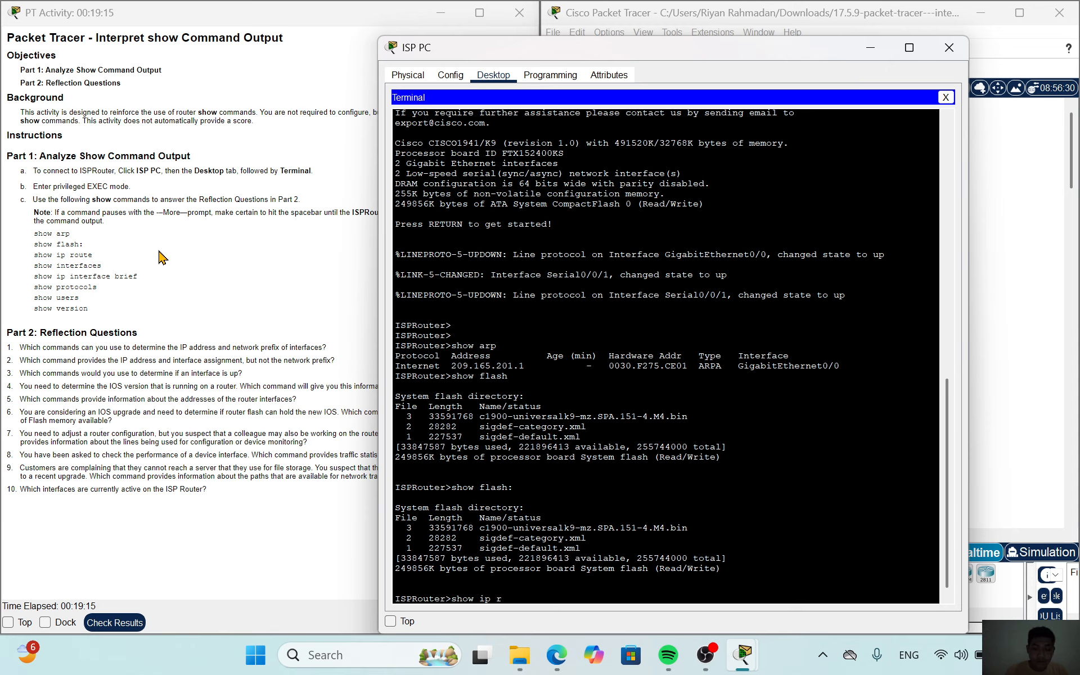
text(oute)
key(Return)
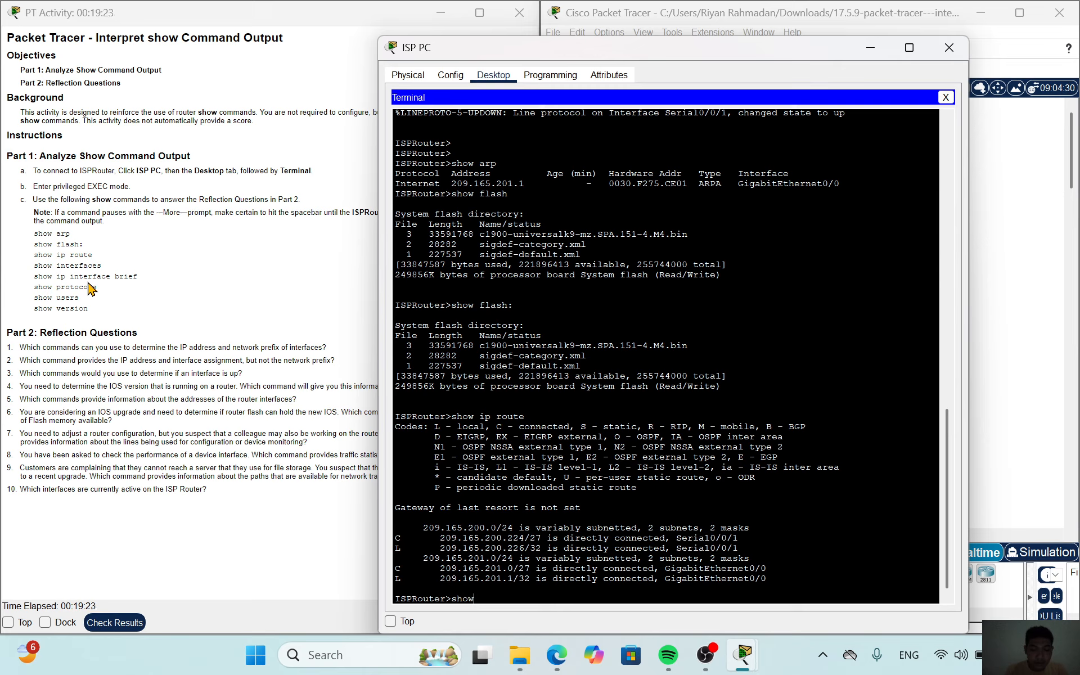
text(nterface)
key(Return)
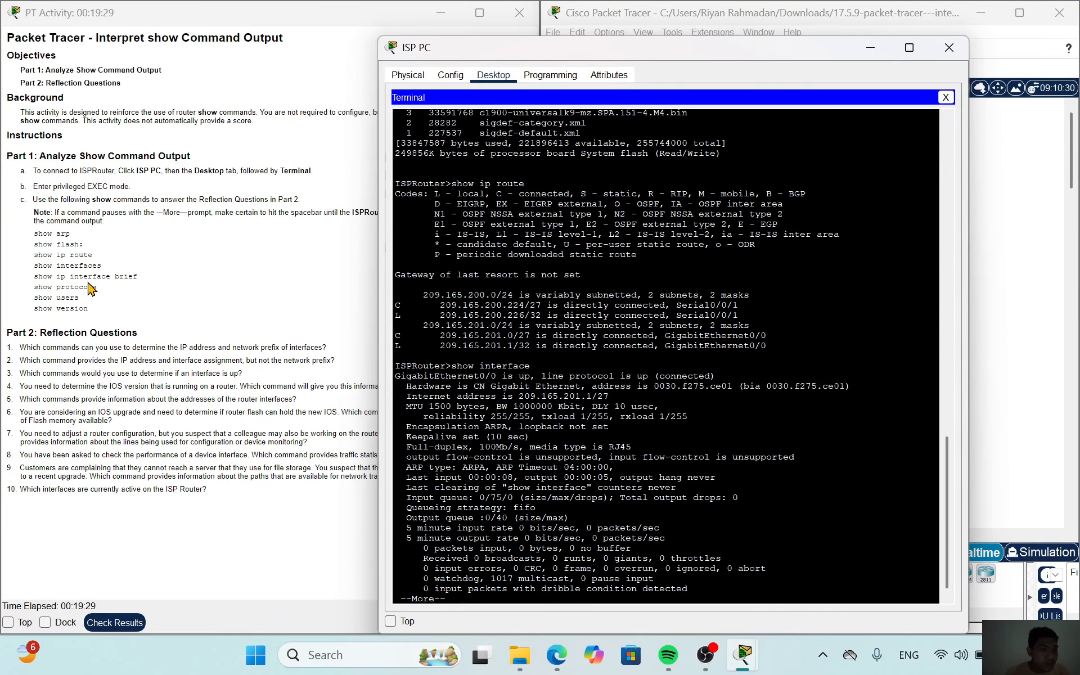
Step: Leave the paused interface output and display the interface summary with show ip interface brief
text(show ip in)
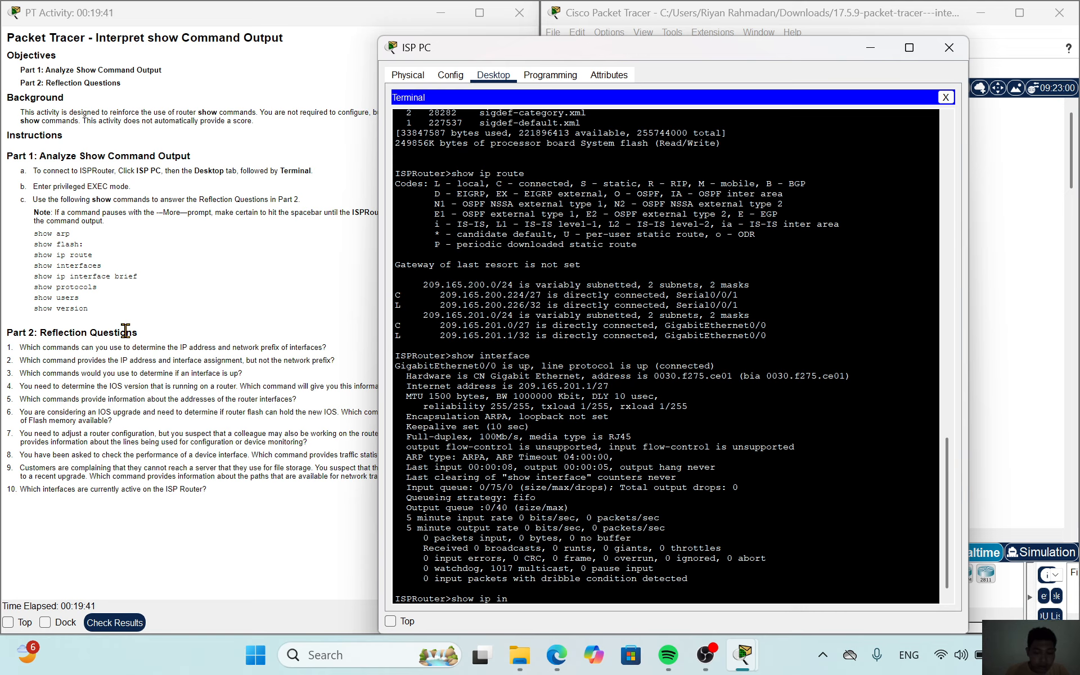
key(Tab)
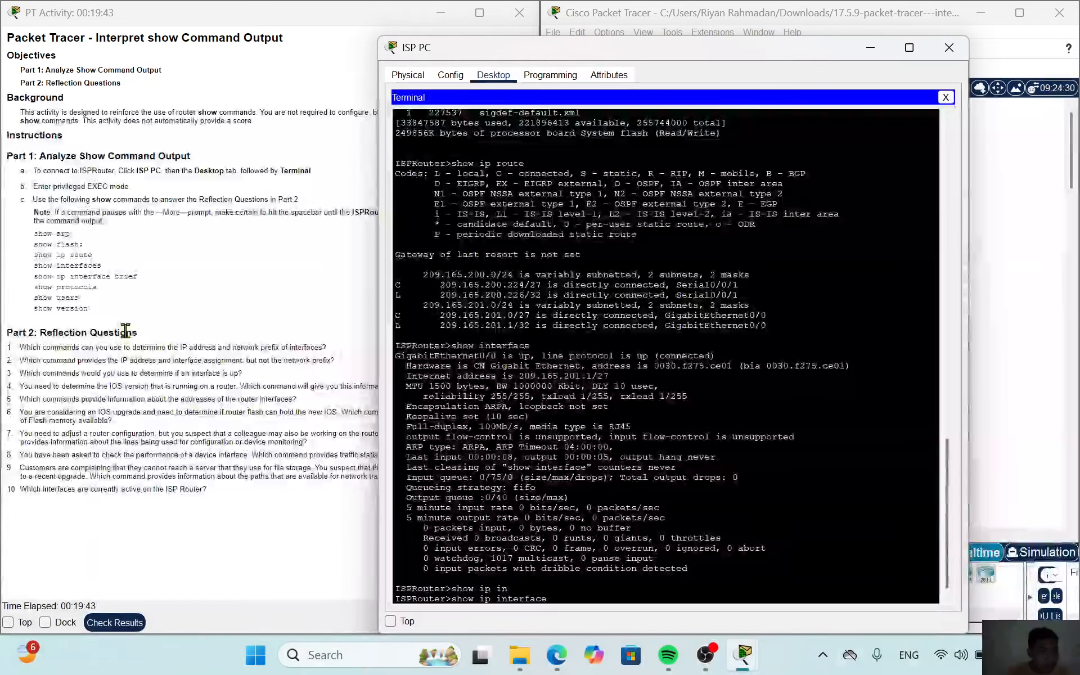
text(b)
key(Tab)
key(Return)
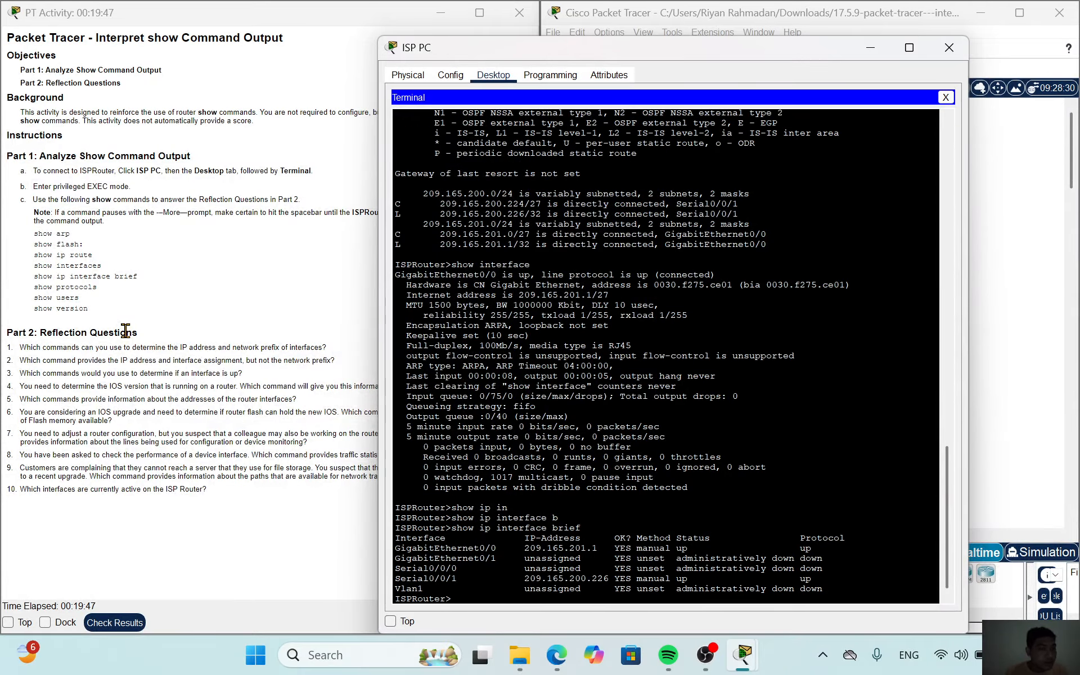
Step: Run show protocols on the router and advance through the paused output until the prompt returns
text(show)
text( p)
key(Tab)
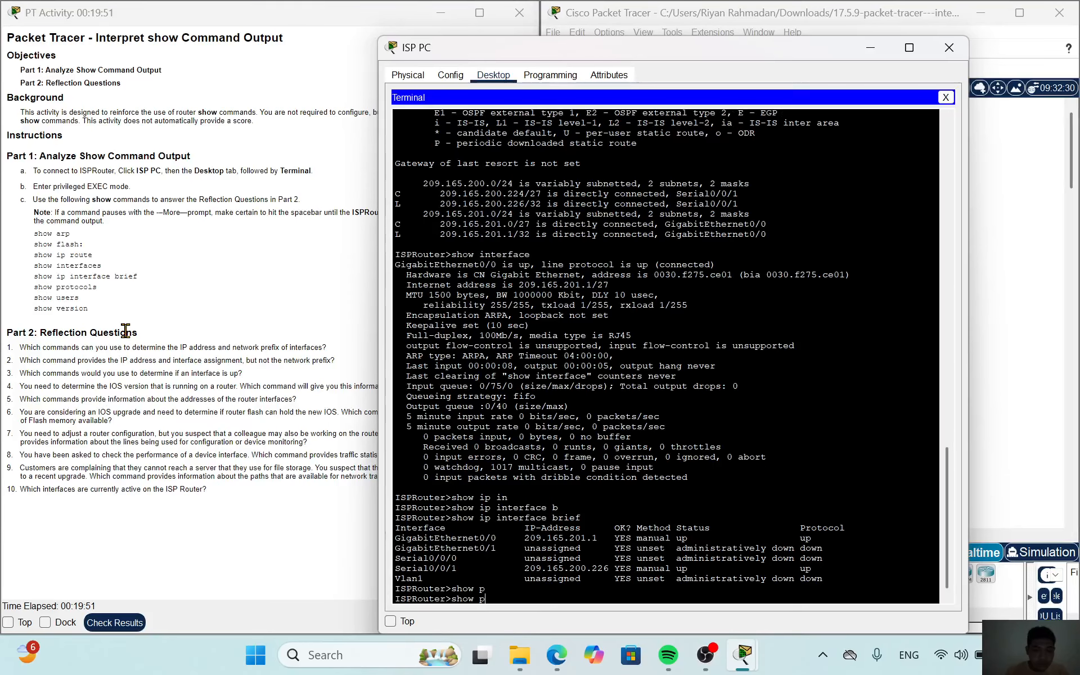
text(r)
key(Tab)
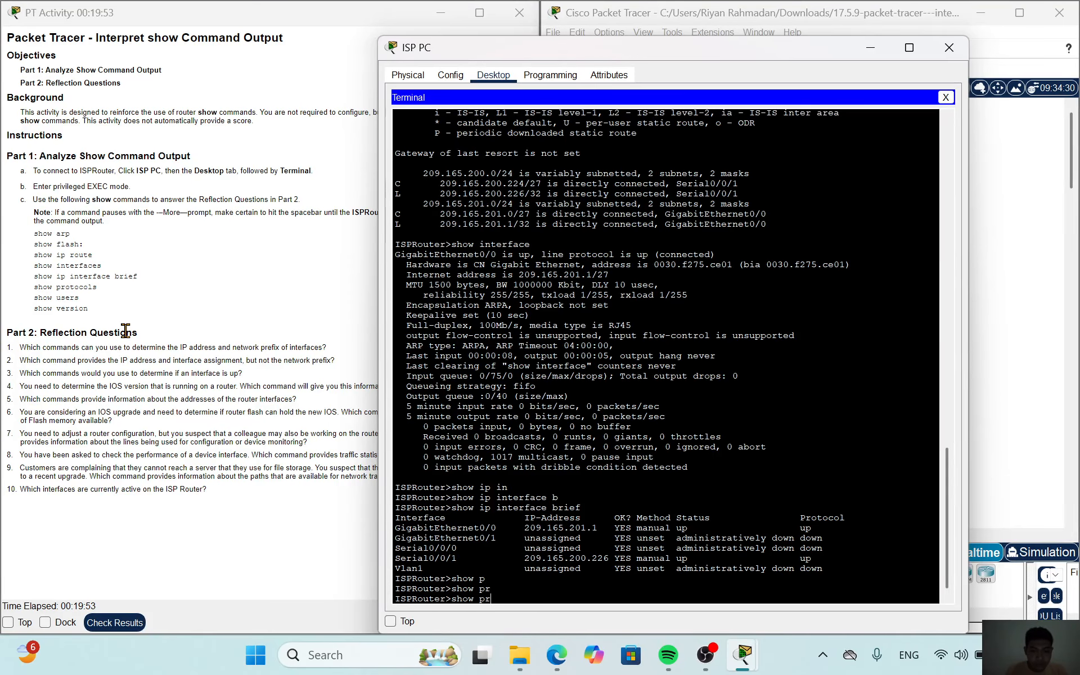
text(ot)
key(Tab)
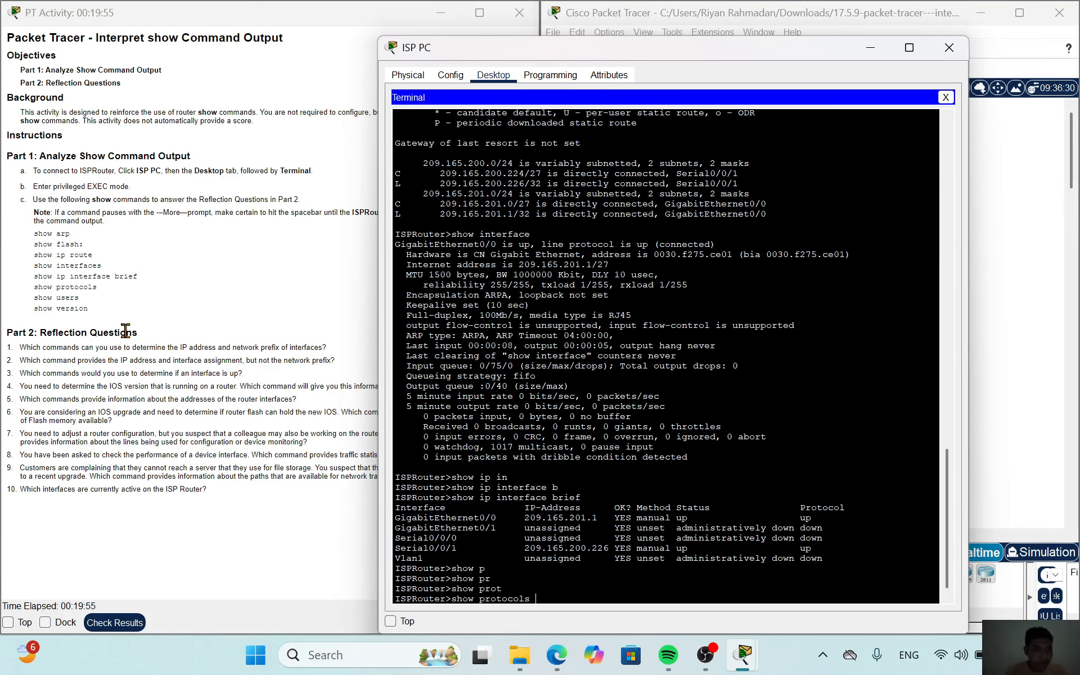
key(Return)
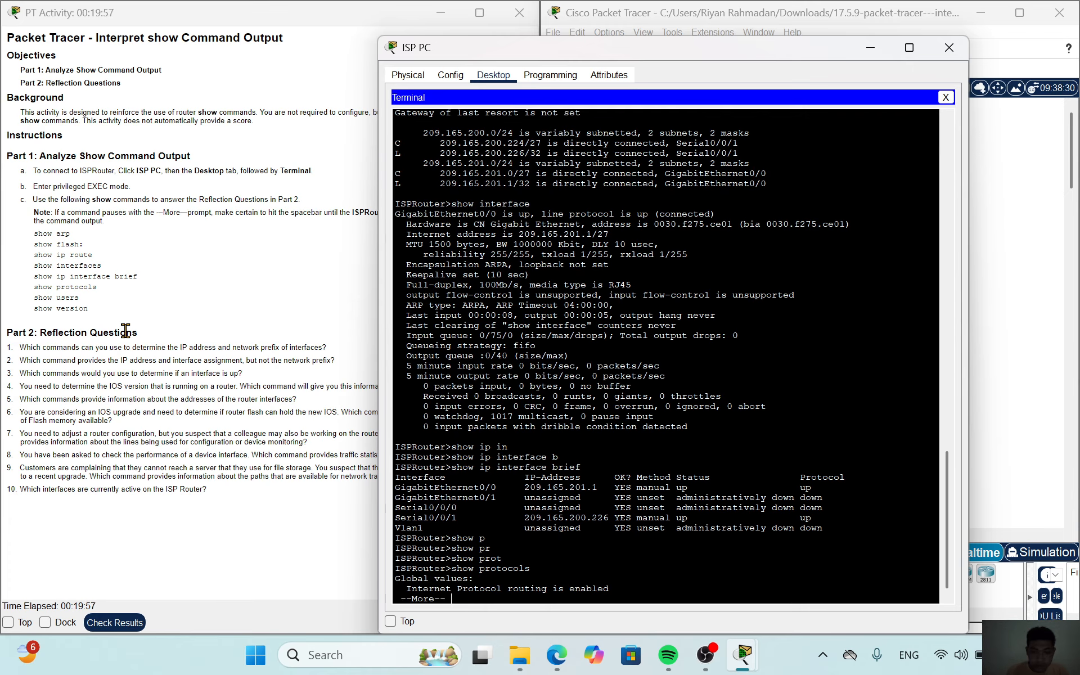
key(Return)
key(Return)
key(Return)
key(Return)
key(Return)
key(Return)
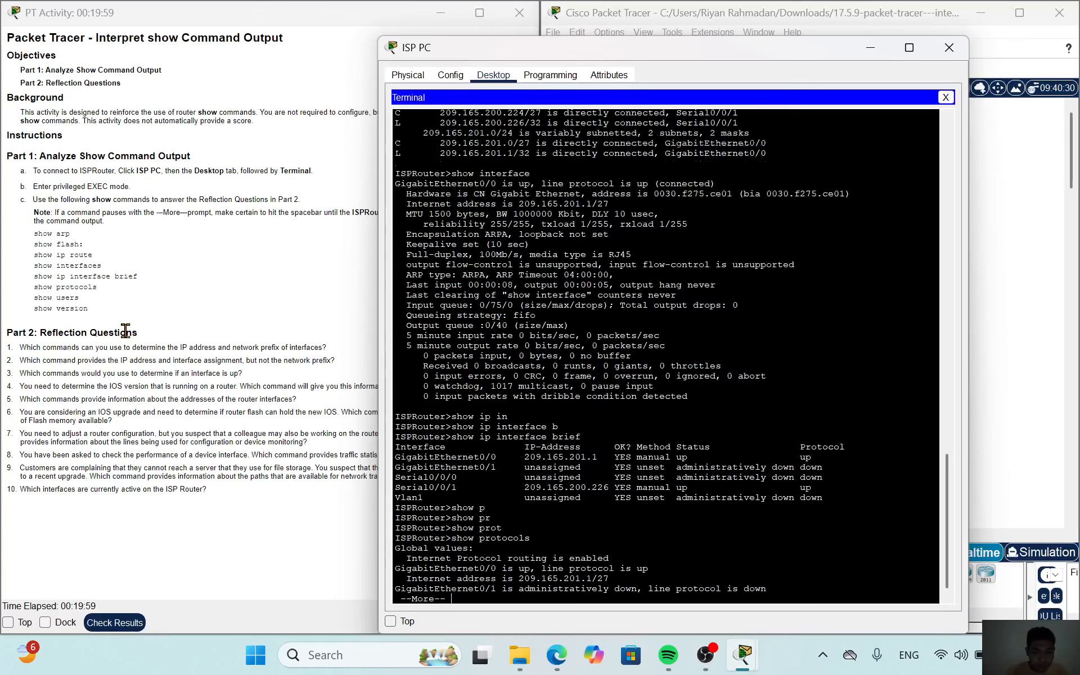
key(Return)
key(Return)
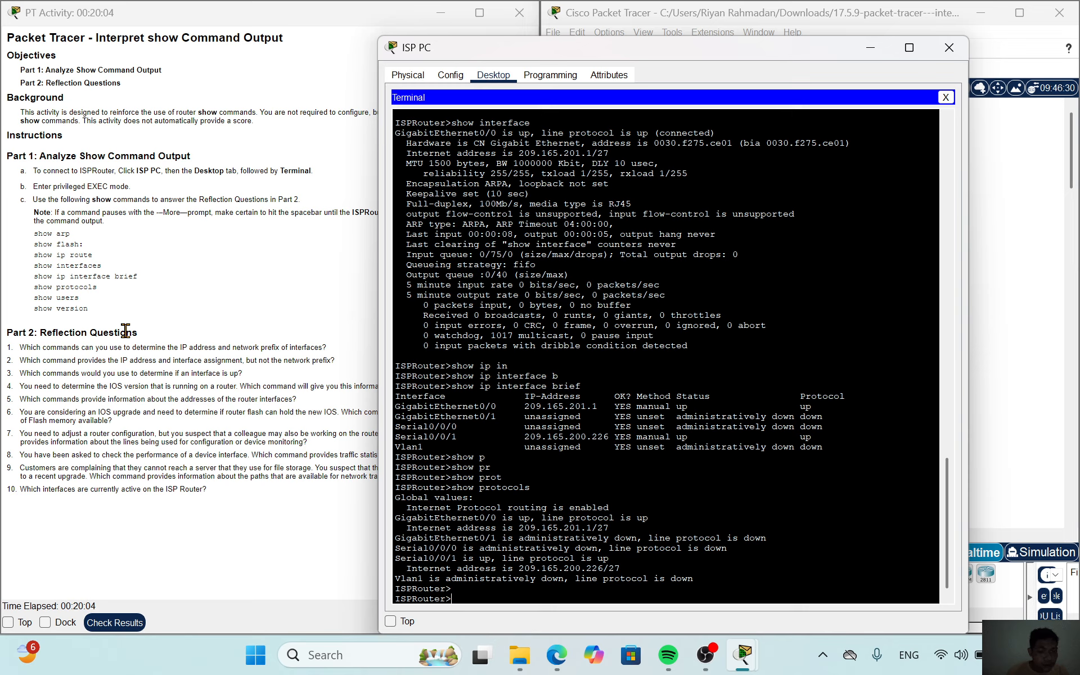
Step: Display the lines and users connected to the router with show users
text(show us)
key(Tab)
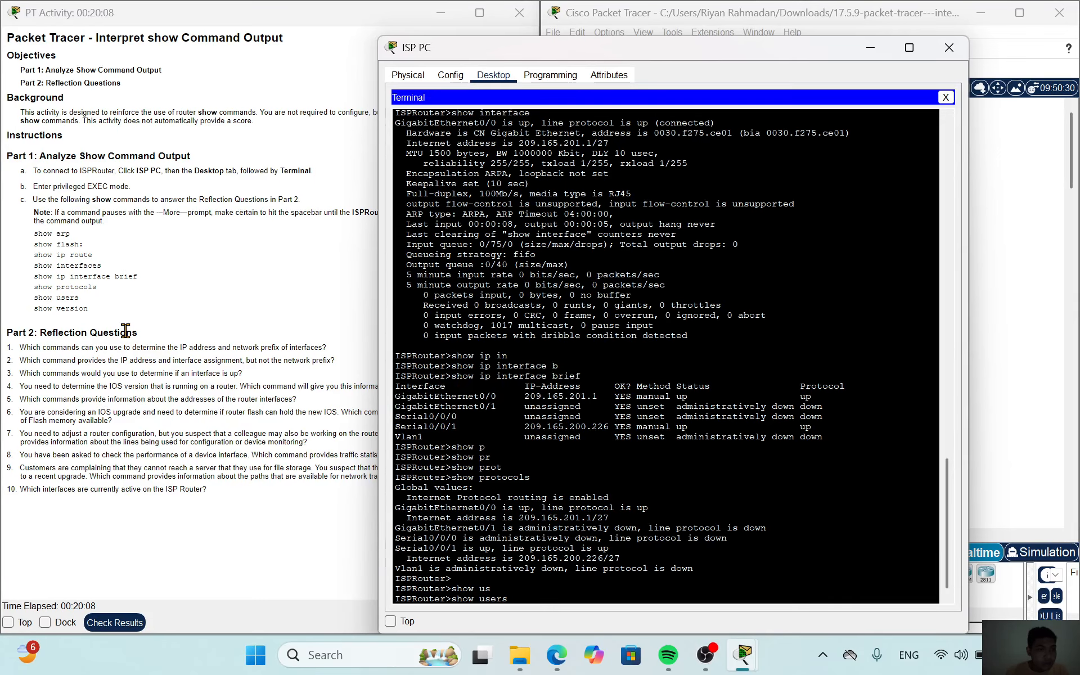
key(Return)
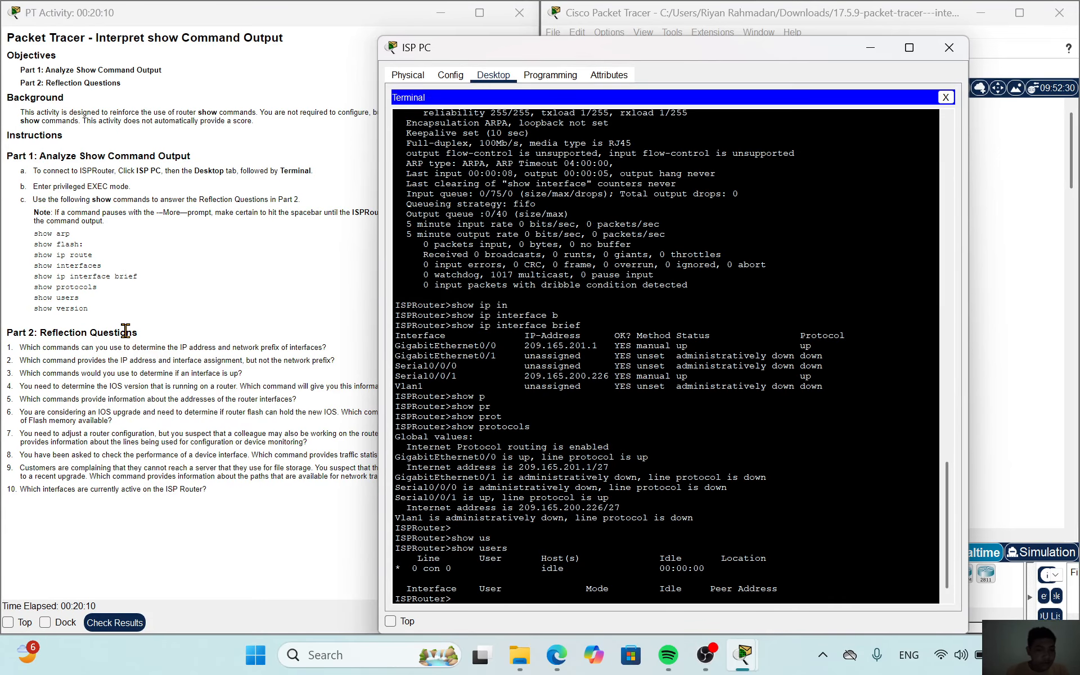
Step: Run show version on the router and advance through the paused output until the ISPRouter prompt returns
text(show ver)
key(Tab)
key(Return)
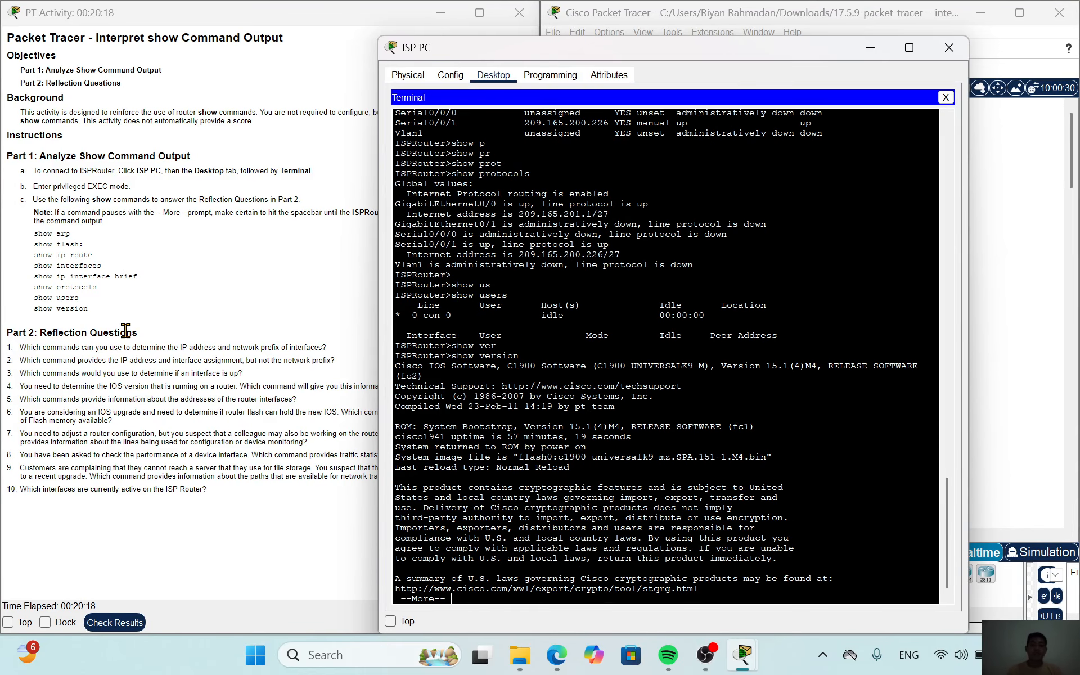
key(Return)
key(Return)
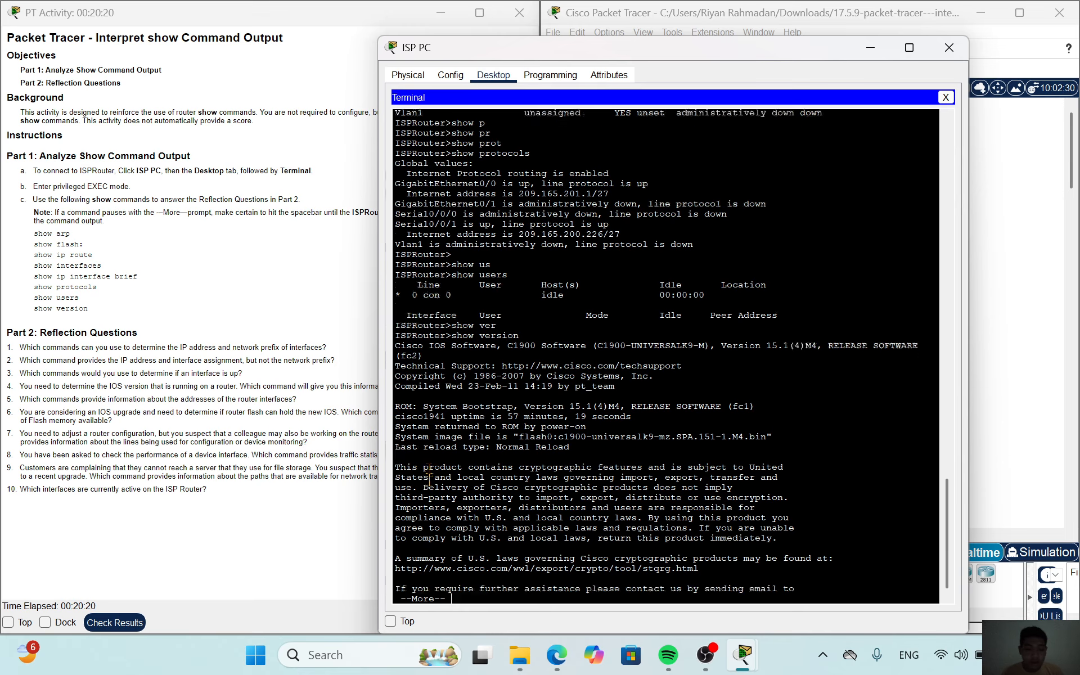
key(Return)
key(Return)
key(Return)
key(Return)
key(Return)
key(Return)
key(Return)
key(Return)
key(Return)
key(Return)
key(Return)
key(Return)
key(Return)
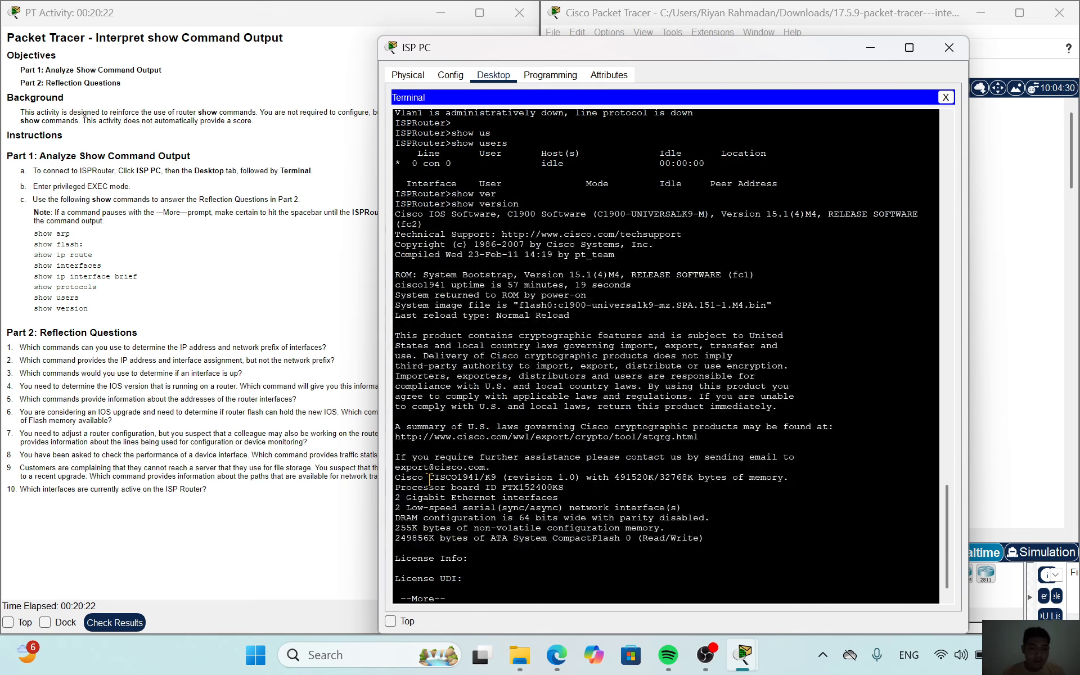
key(Return)
key(Return)
key(Return)
key(Return)
key(Return)
key(Return)
key(Return)
key(Return)
key(Return)
key(Return)
key(Return)
key(Return)
key(Return)
key(Return)
key(Return)
key(Return)
key(Return)
key(Return)
key(Return)
key(Return)
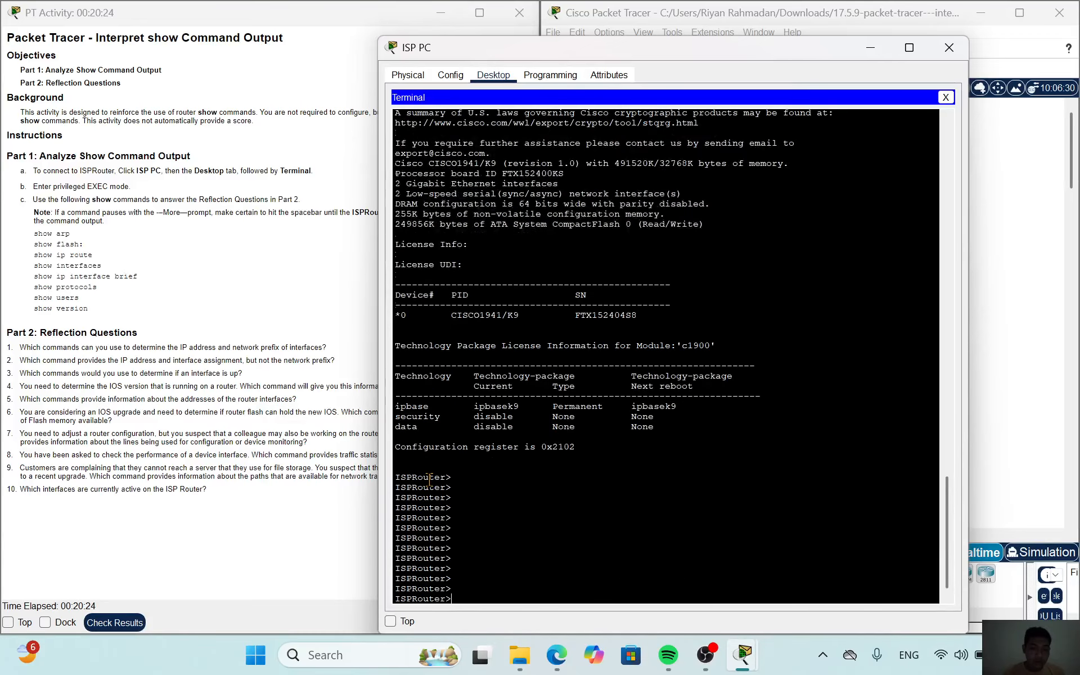
Step: Narrow the ISP PC window to uncover more of the reflection questions, and review the show command outputs from show version back to show interface
scroll(561, 385, up, 3)
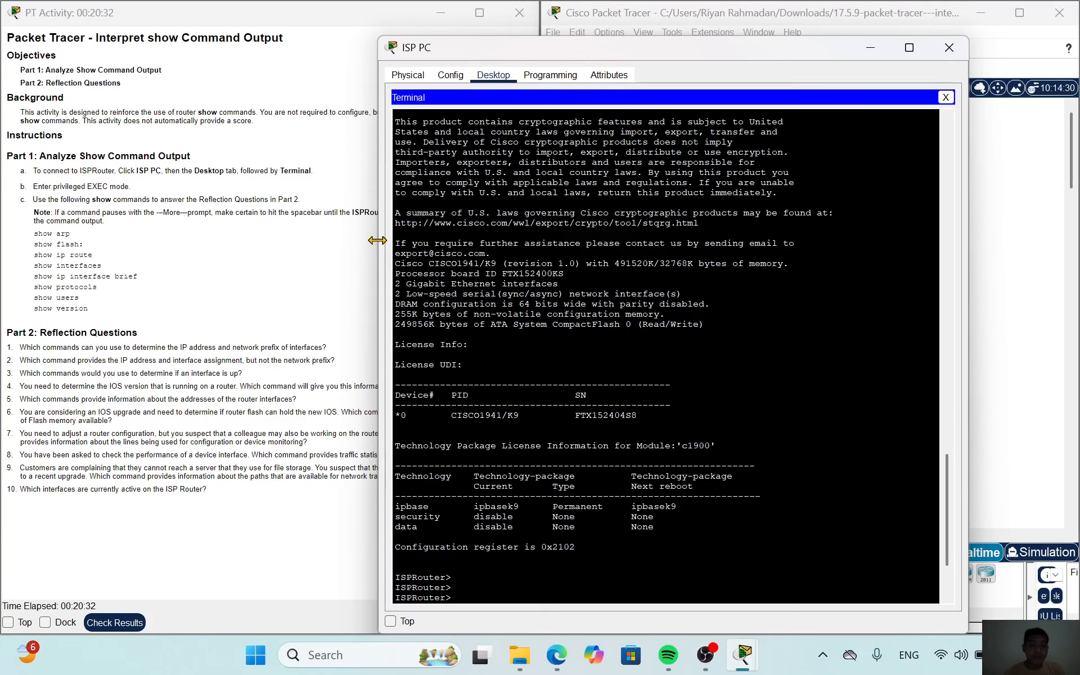
drag(374, 236, 453, 233)
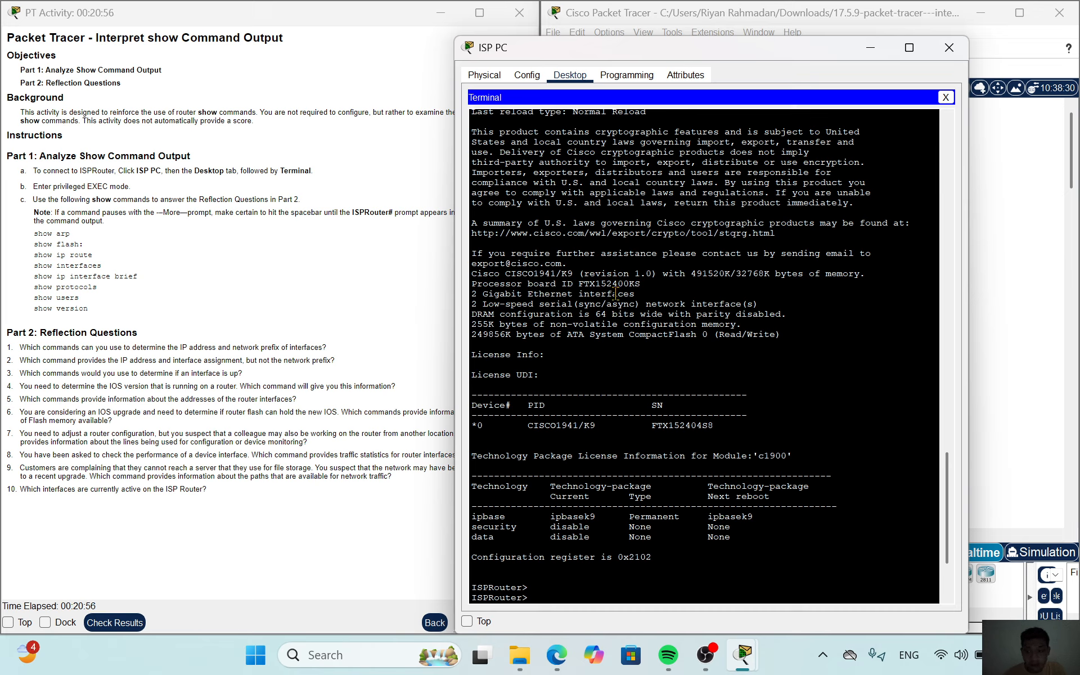
scroll(615, 293, up, 3)
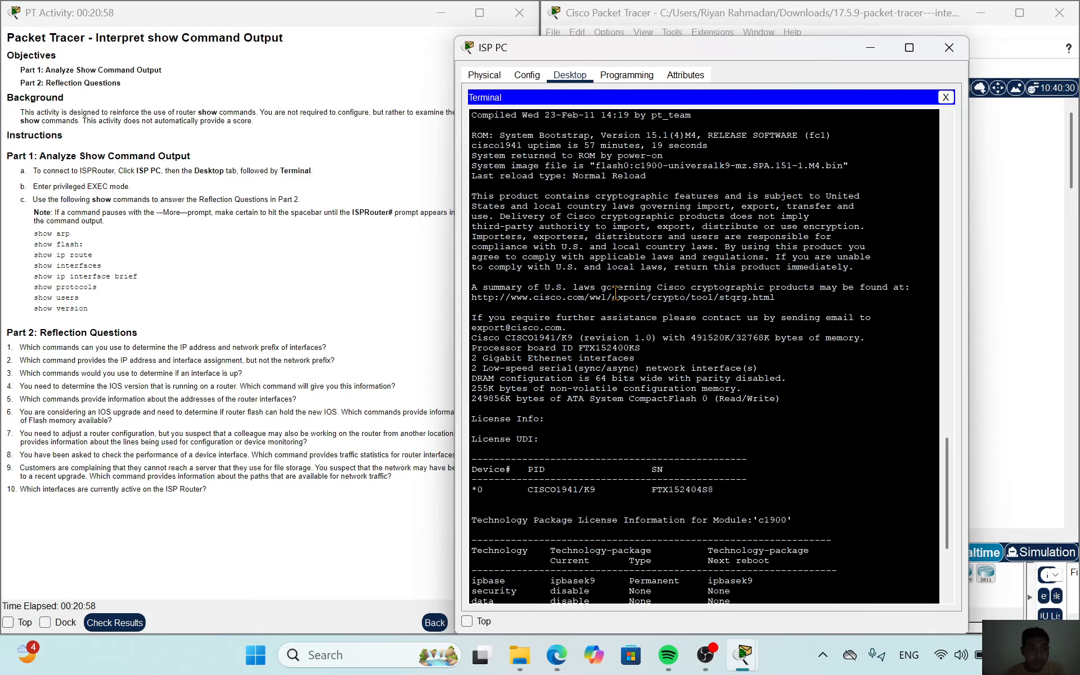
scroll(616, 293, down, 6)
scroll(615, 293, up, 6)
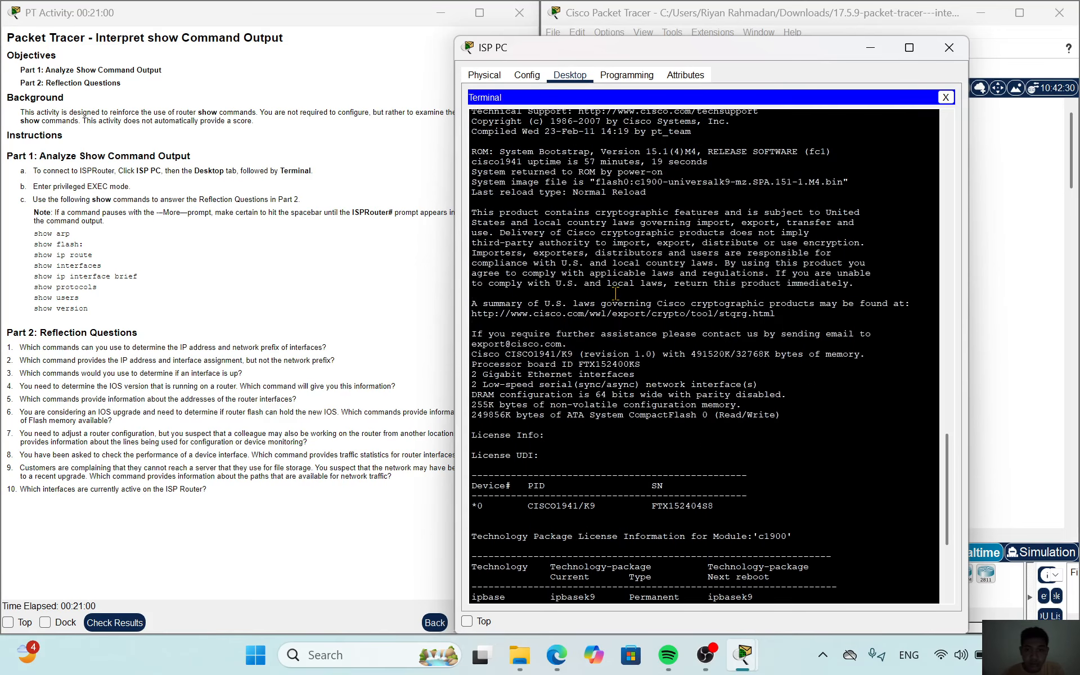
scroll(615, 294, up, 8)
scroll(616, 293, down, 2)
scroll(615, 293, up, 6)
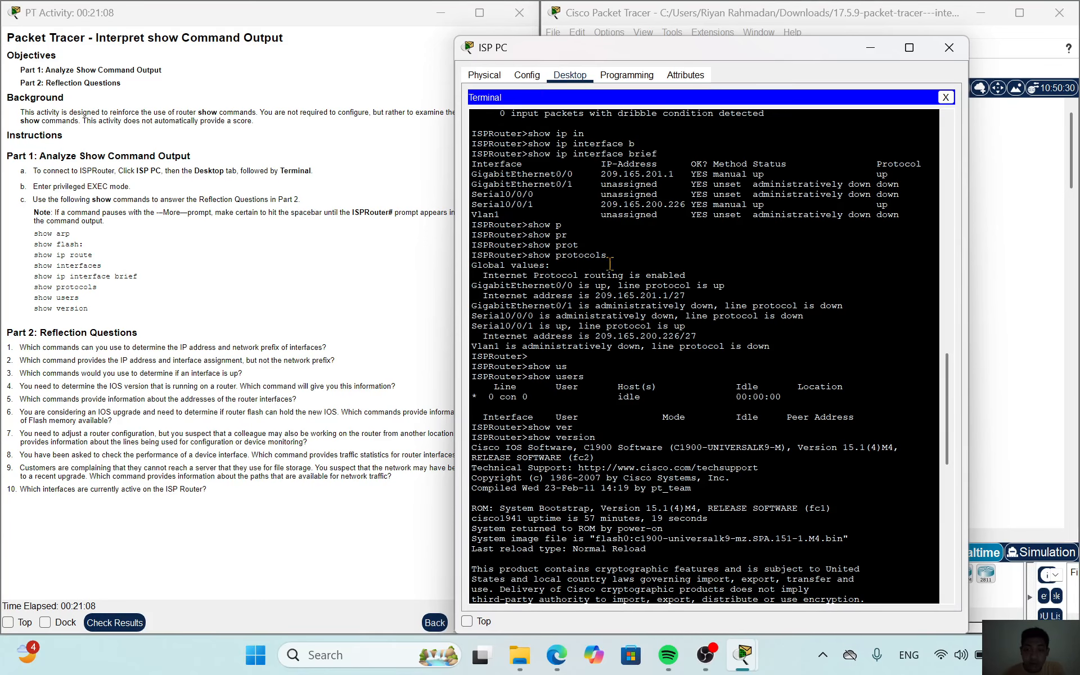
scroll(614, 267, up, 5)
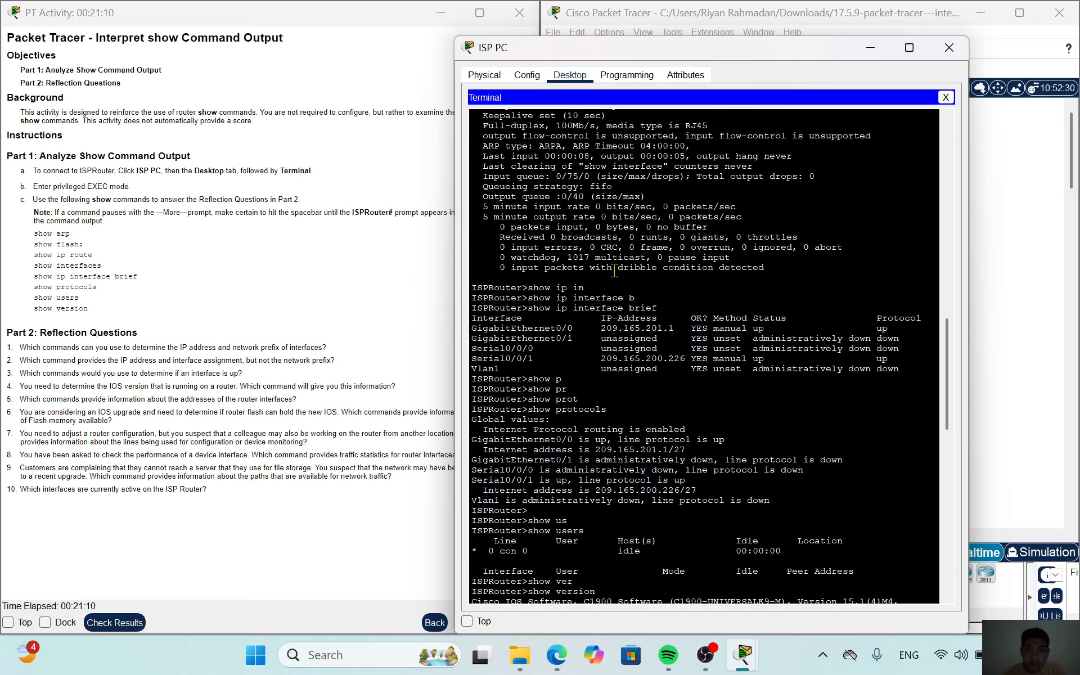
scroll(614, 272, up, 8)
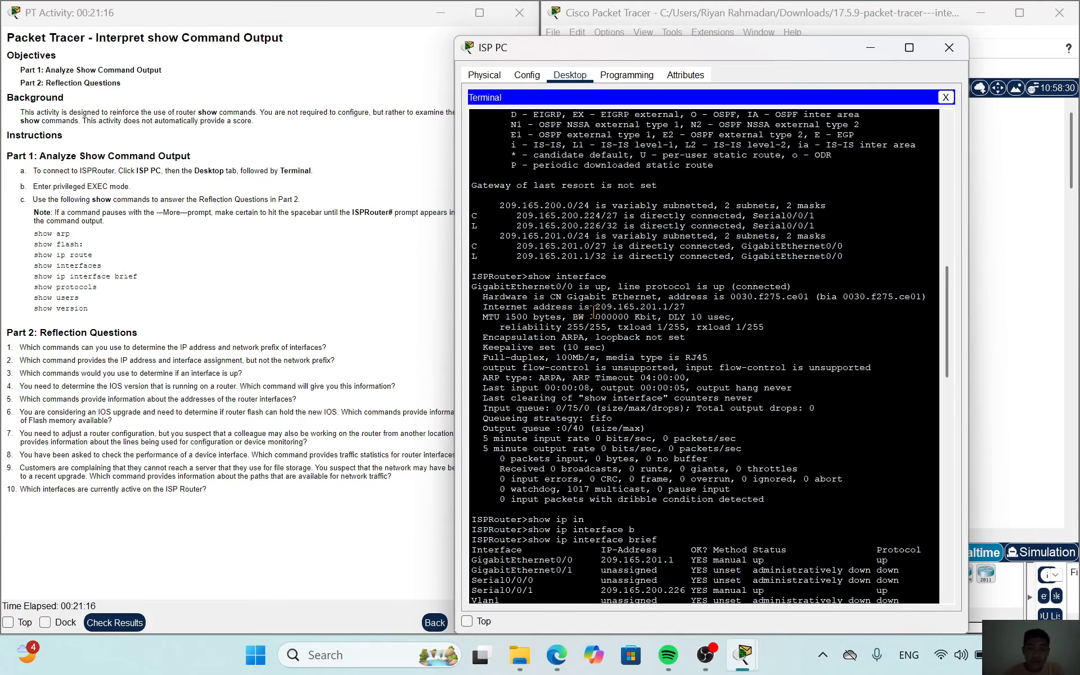
scroll(594, 312, down, 20)
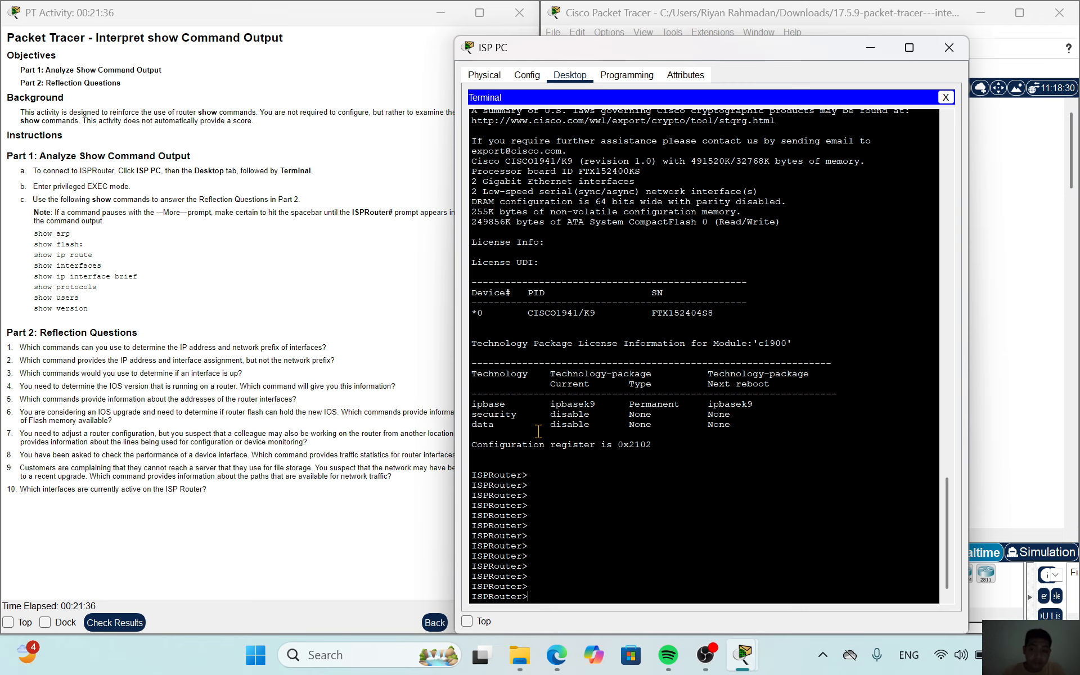
scroll(718, 319, up, 1)
scroll(719, 320, down, 1)
scroll(718, 319, up, 10)
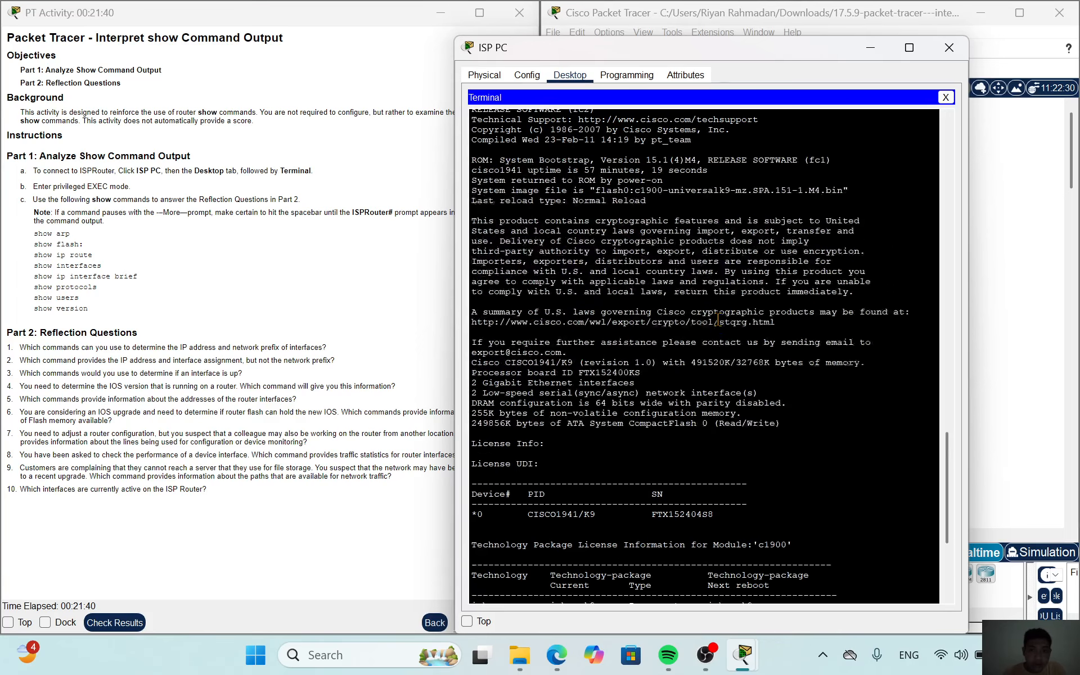
scroll(719, 320, up, 6)
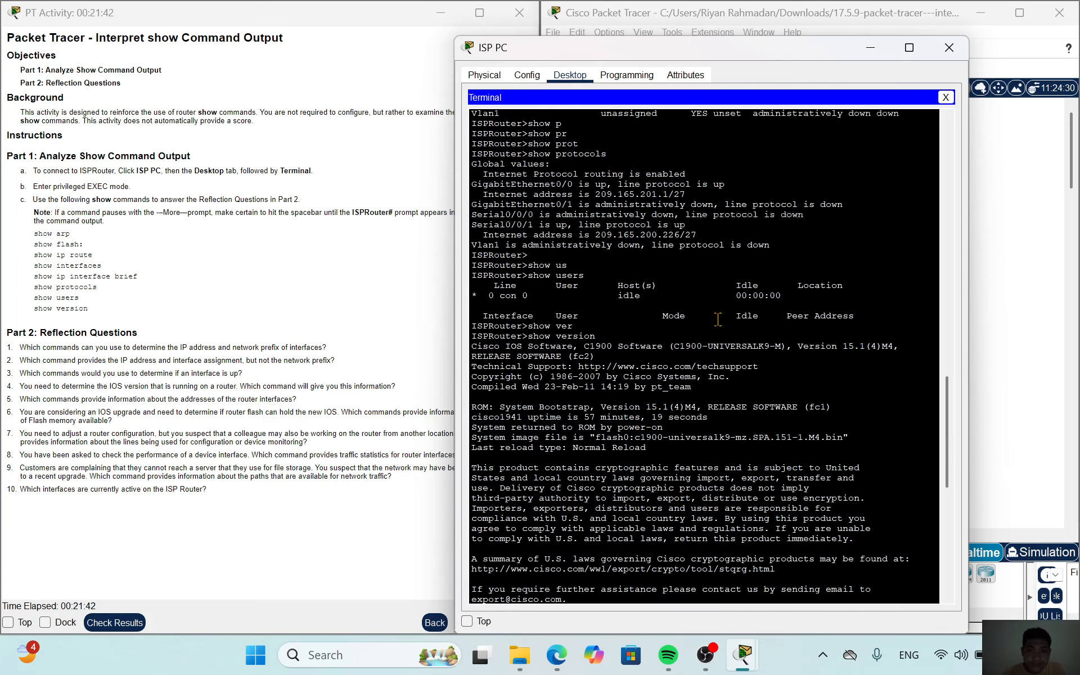
Step: Compare the show interface, show ip interface brief and show protocols outputs for interface addresses, network prefixes and up/down status
scroll(719, 320, up, 1)
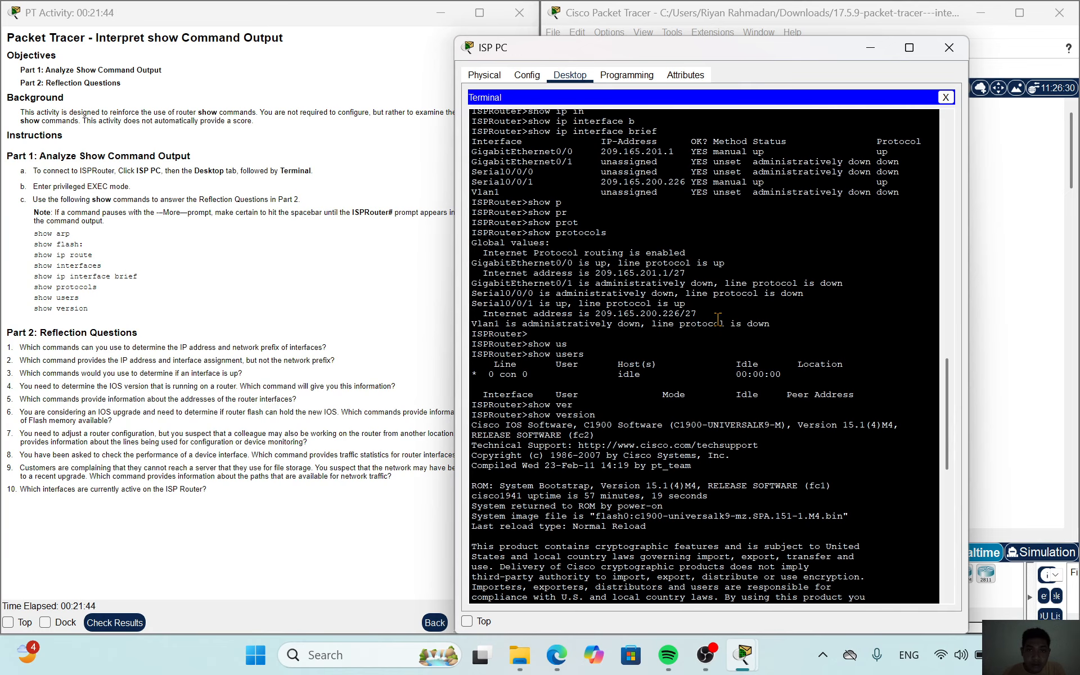
scroll(718, 319, up, 7)
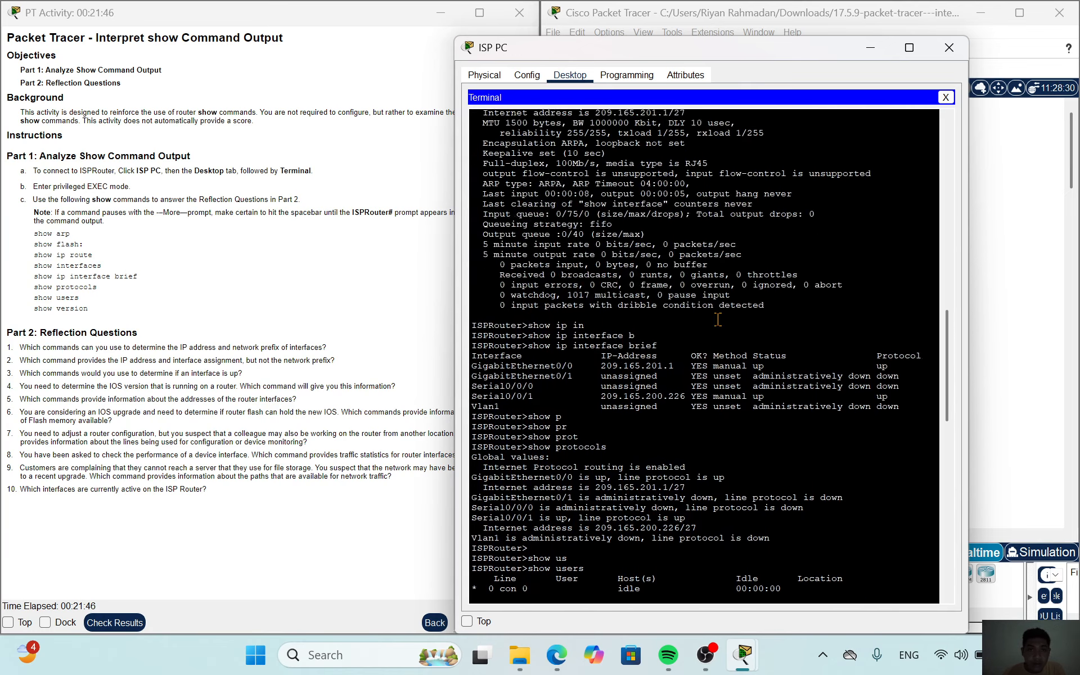
scroll(718, 320, up, 1)
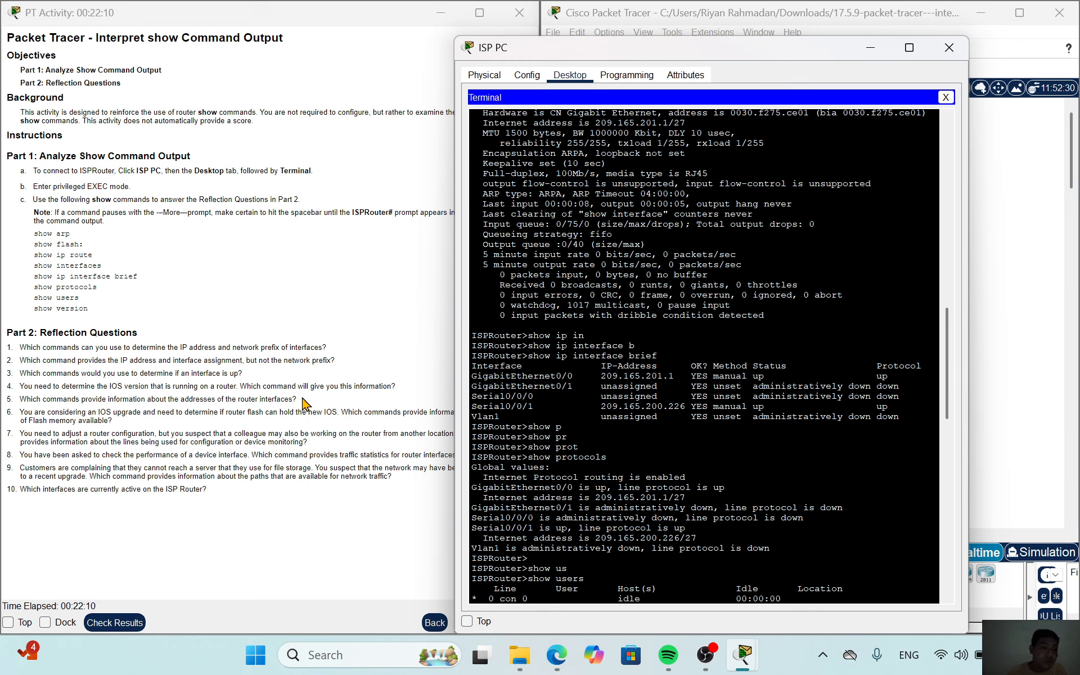
scroll(630, 426, down, 2)
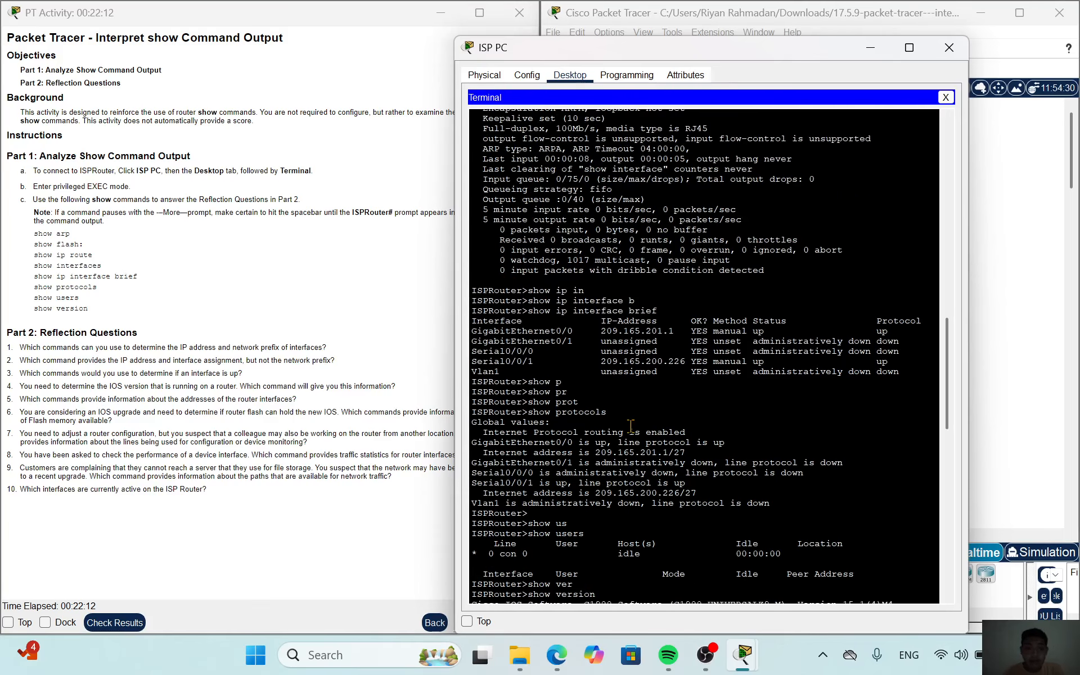
scroll(630, 426, up, 1)
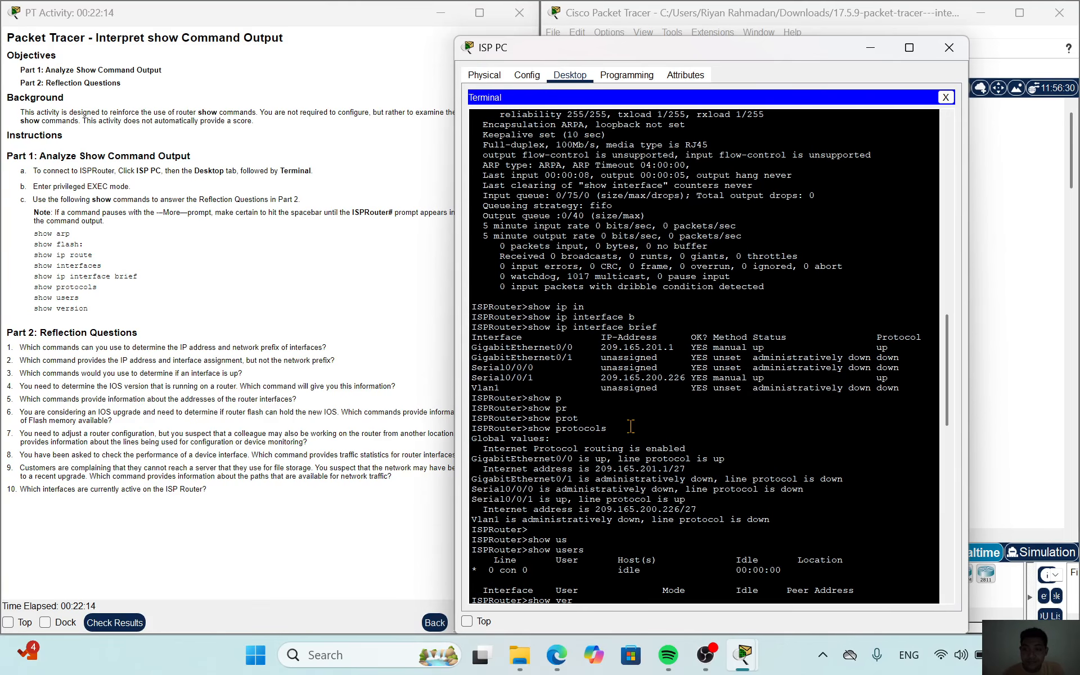
scroll(631, 426, down, 2)
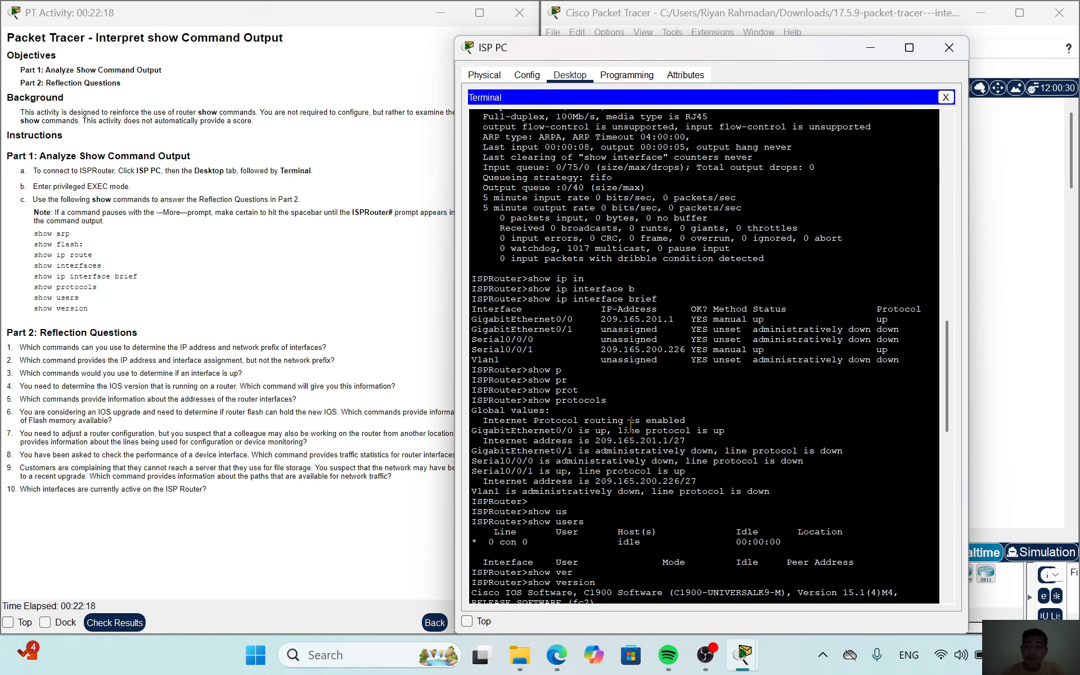
scroll(631, 426, up, 3)
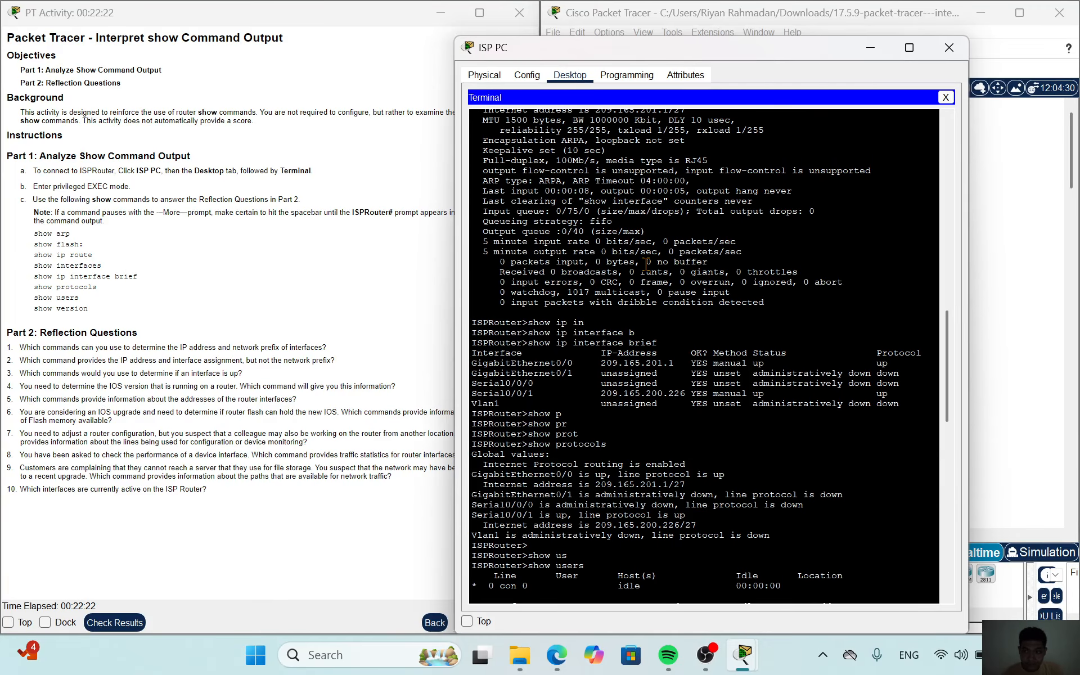
scroll(647, 263, down, 6)
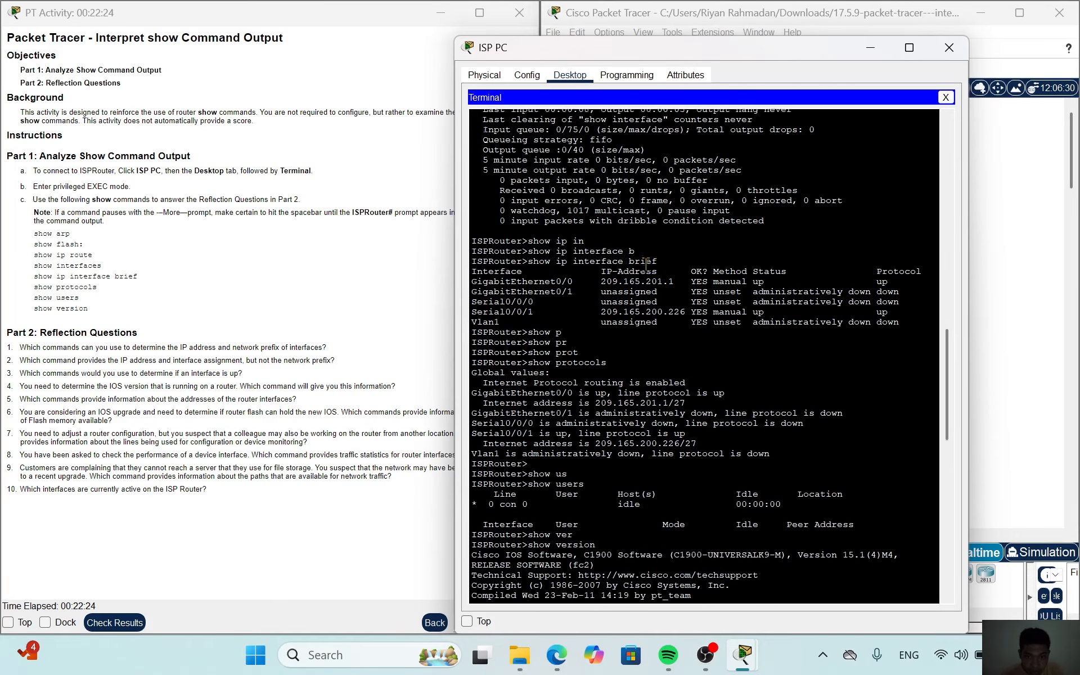
scroll(647, 263, down, 3)
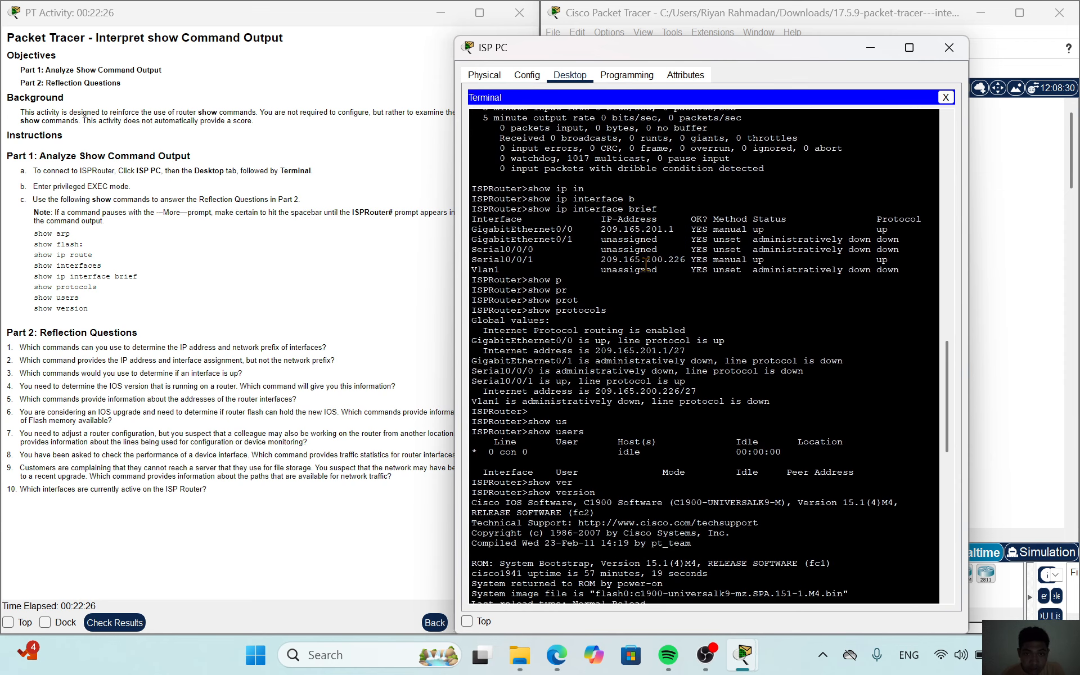
scroll(549, 316, up, 5)
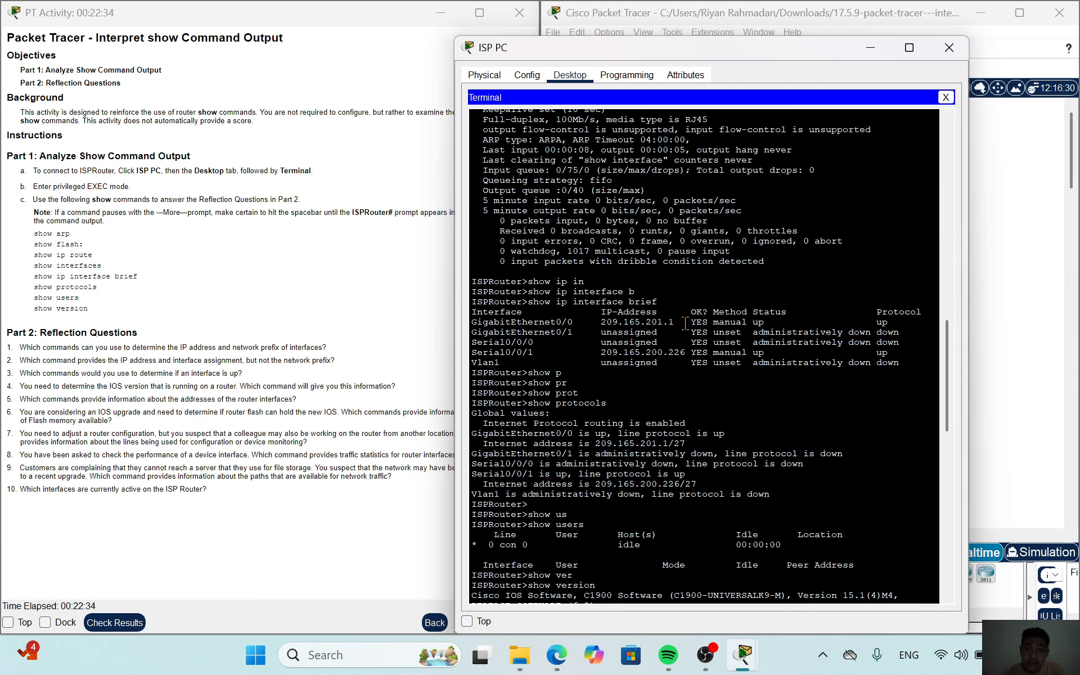
scroll(685, 323, up, 2)
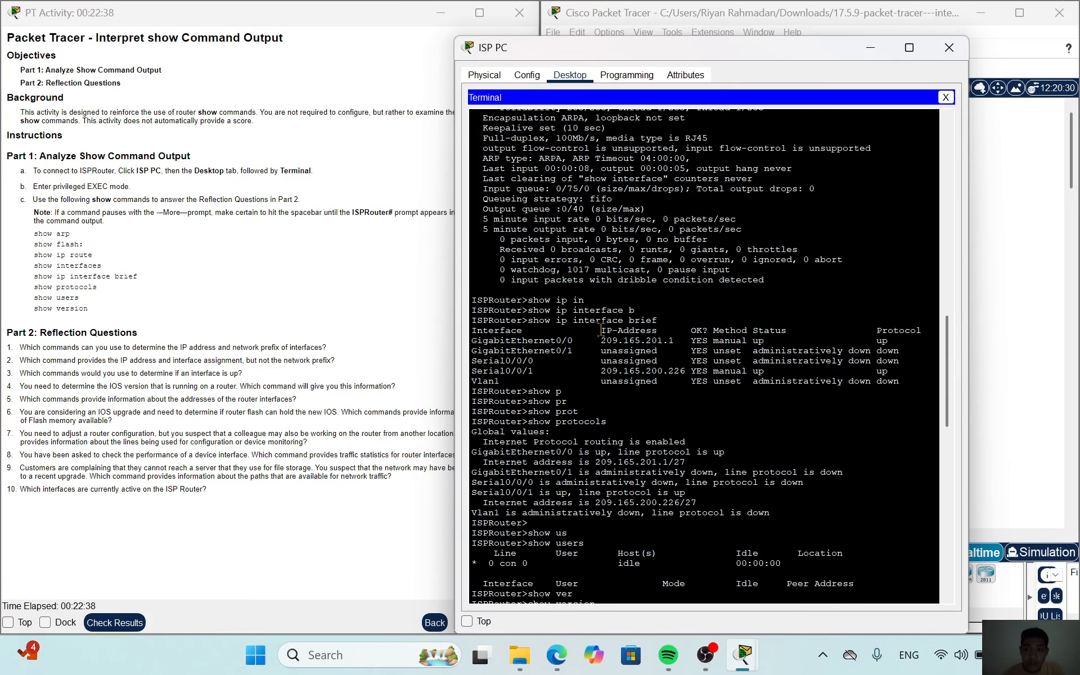
scroll(601, 330, down, 3)
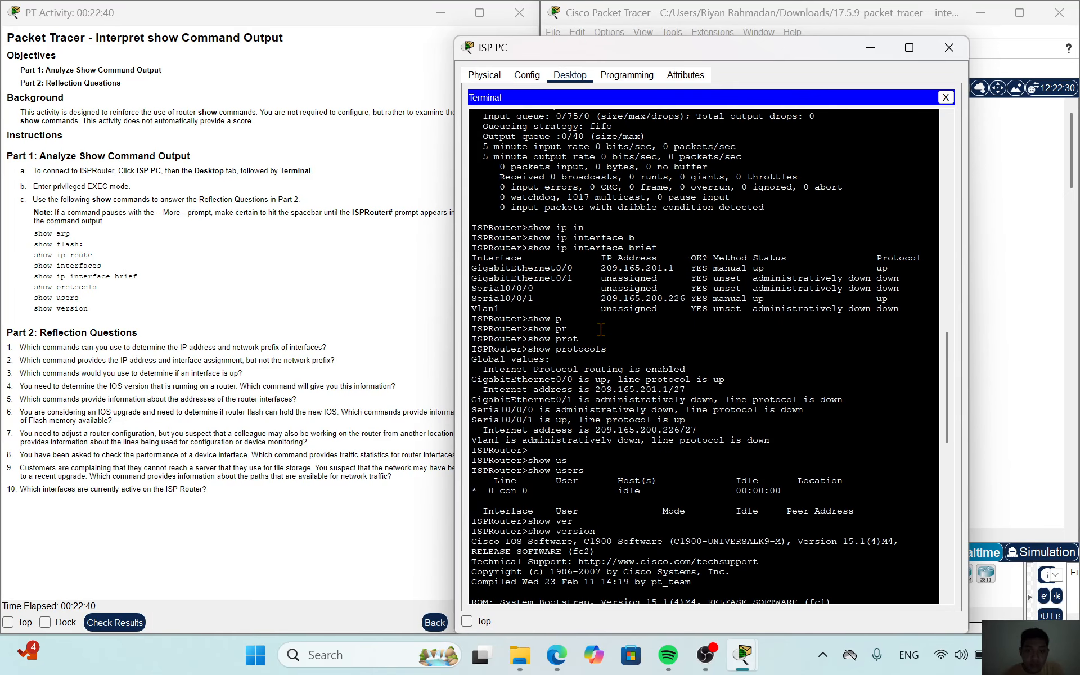
scroll(601, 330, down, 3)
scroll(601, 331, up, 12)
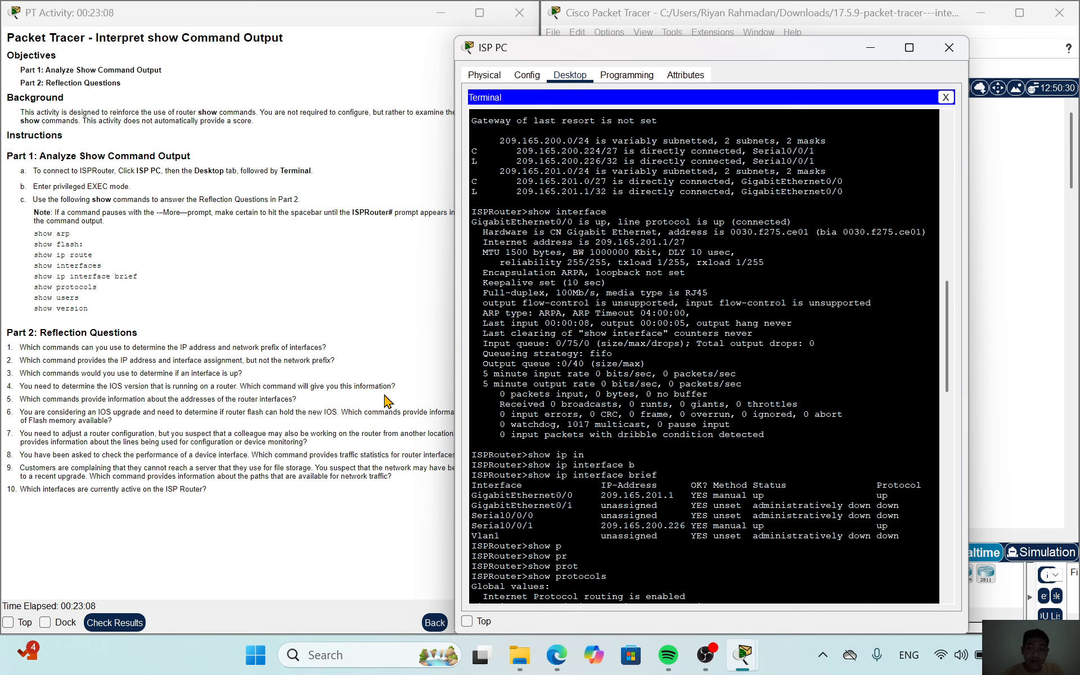
Step: Examine the show users and show version outputs for the lines in use, the IOS version and the flash memory
text(show us)
key(Tab)
key(Return)
text(show ver)
key(Tab)
key(Return)
scroll(619, 373, up, 6)
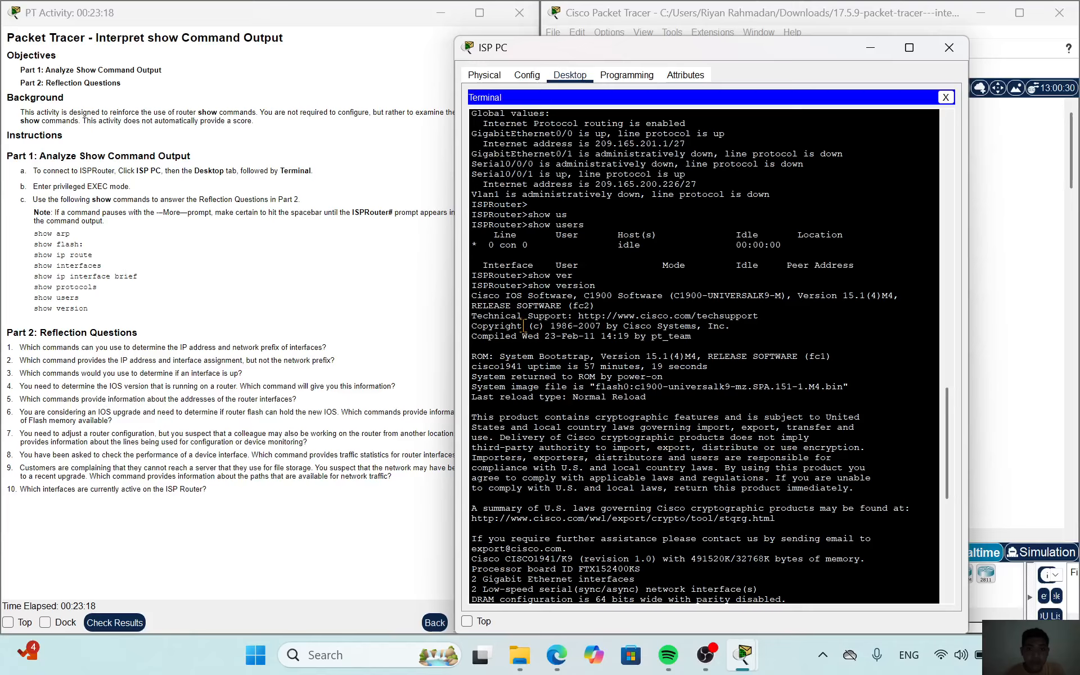
scroll(524, 325, down, 2)
scroll(523, 325, down, 3)
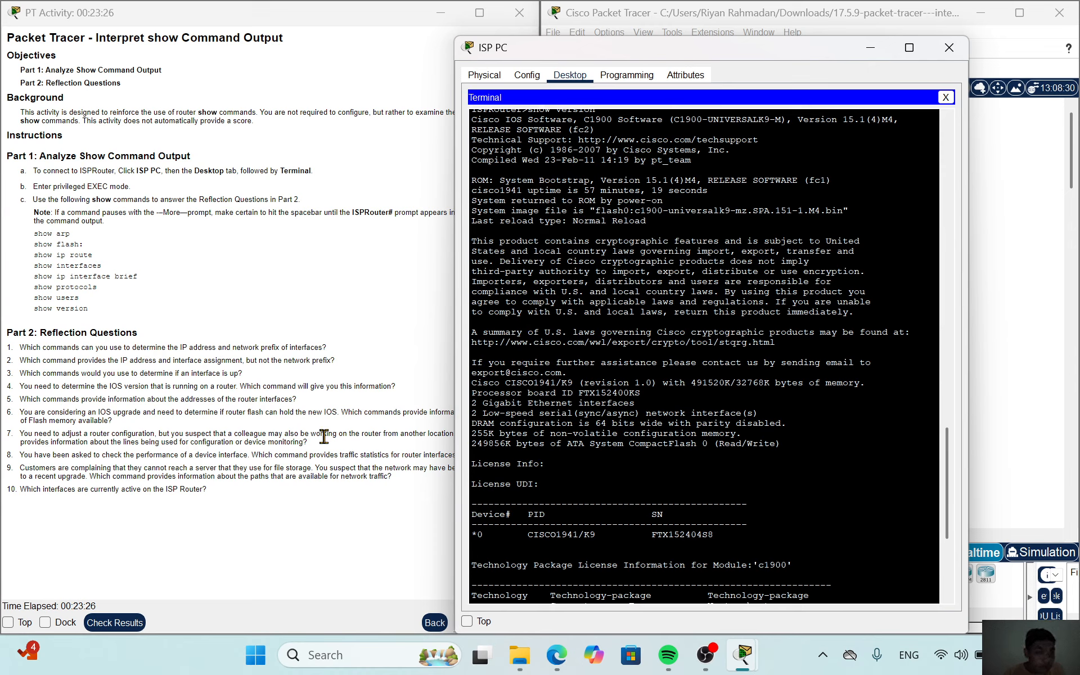
scroll(704, 355, up, 6)
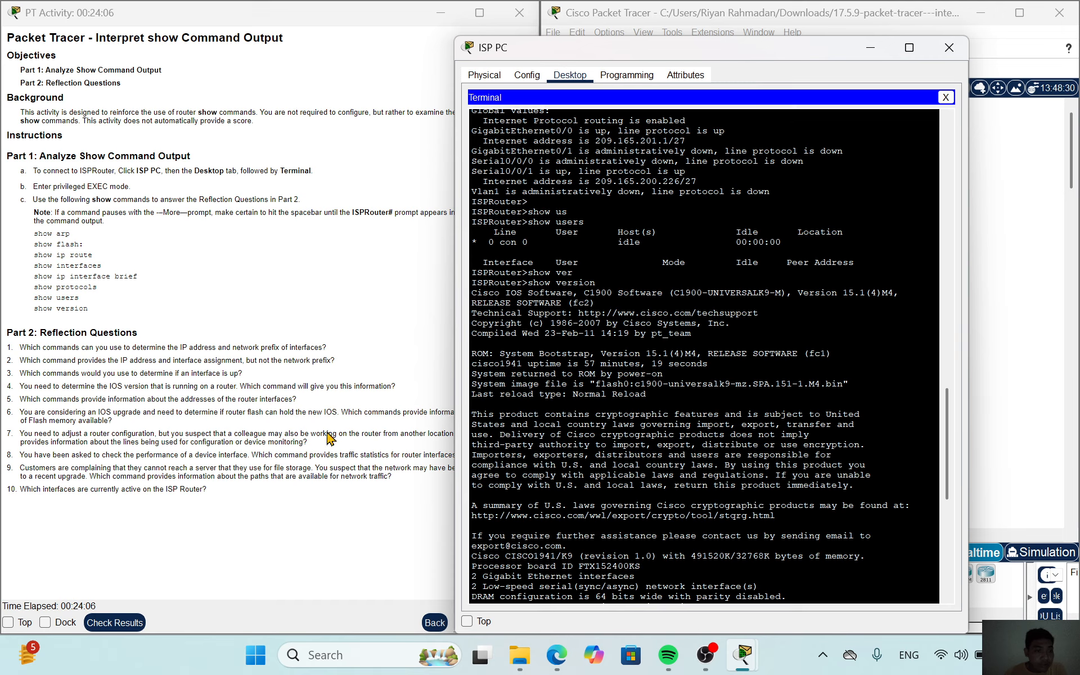
scroll(611, 374, down, 3)
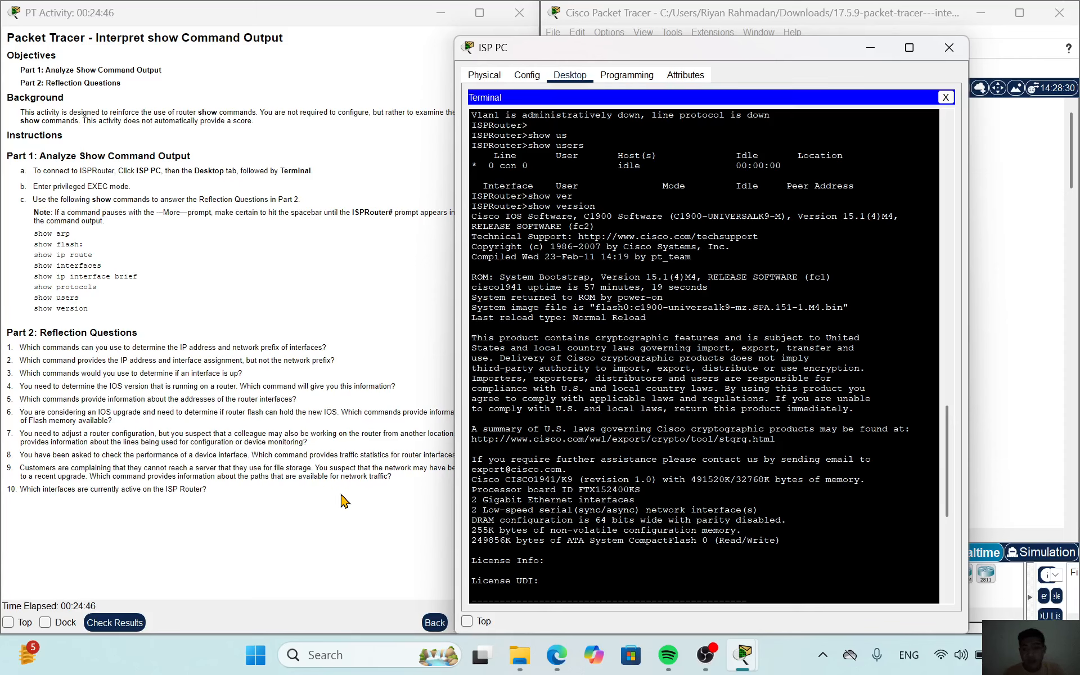
scroll(751, 406, down, 2)
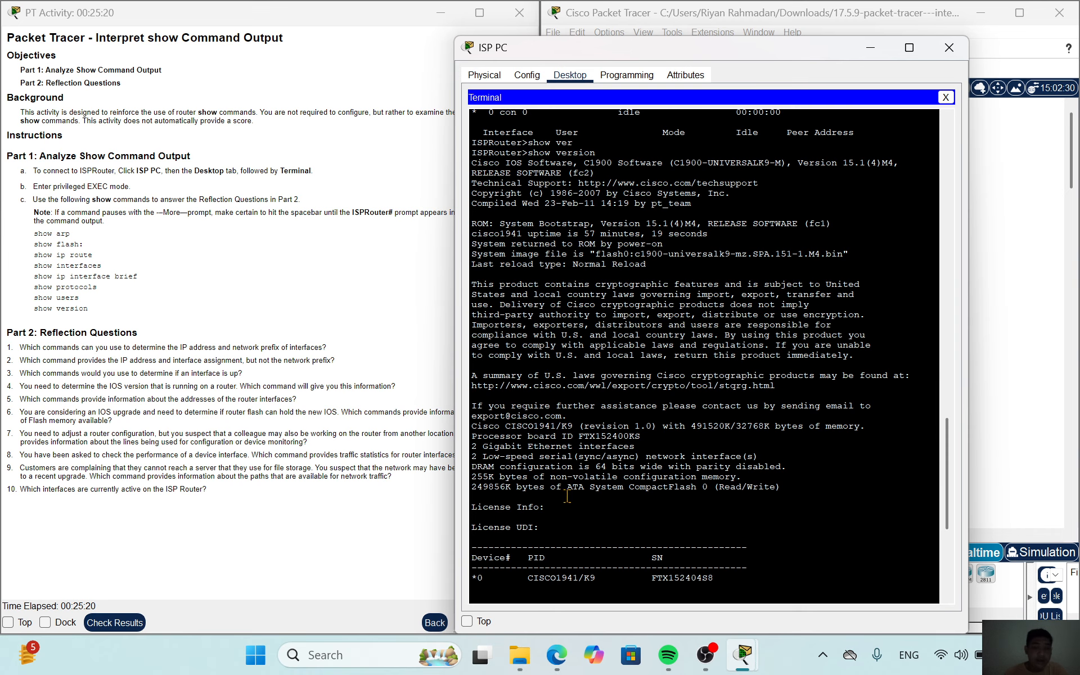
scroll(583, 485, down, 3)
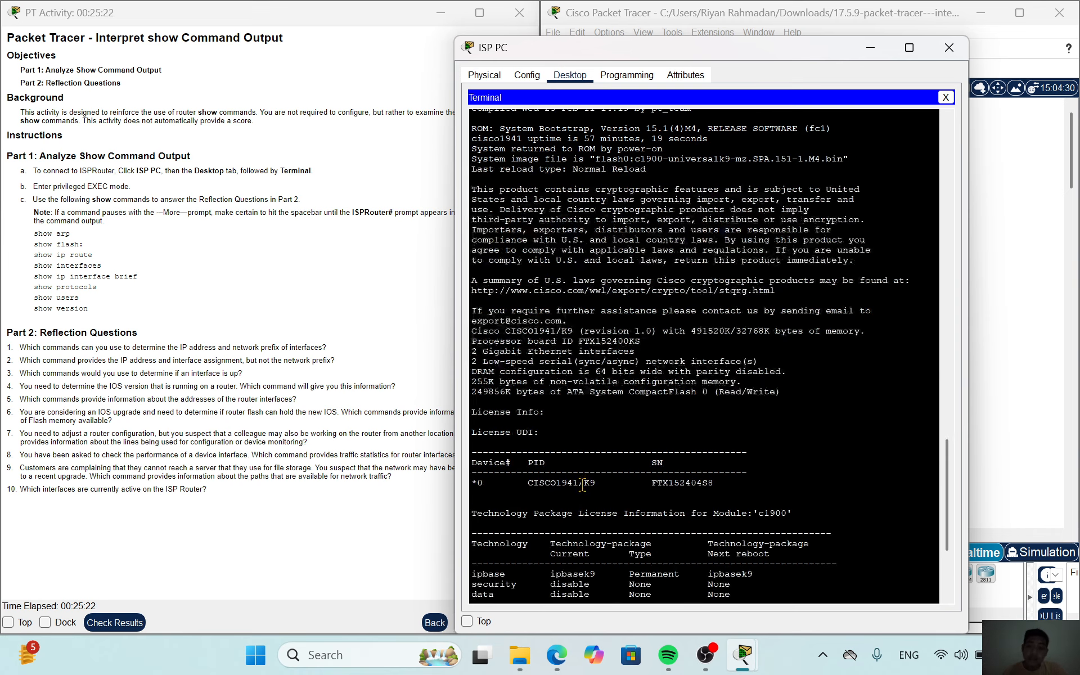